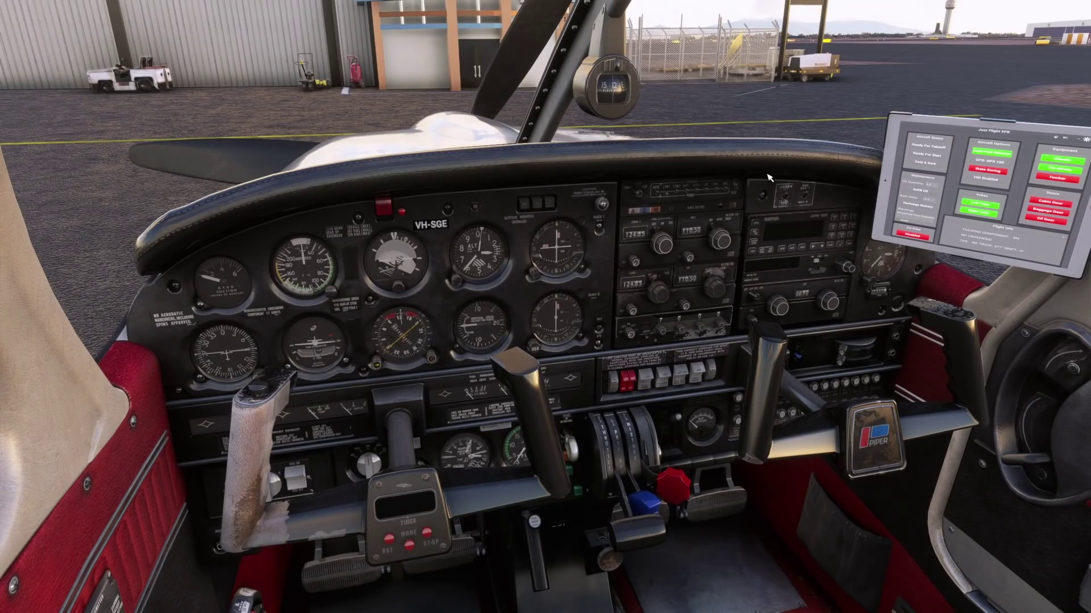
pyautogui.hotkey('ctrl', 'space')
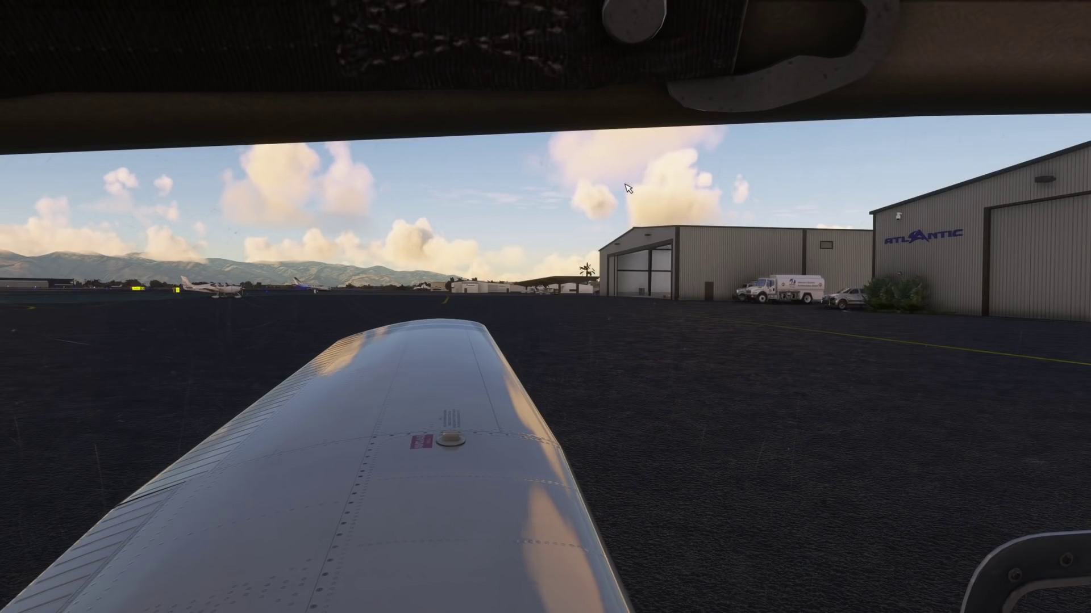
pyautogui.rightClick(472, 301)
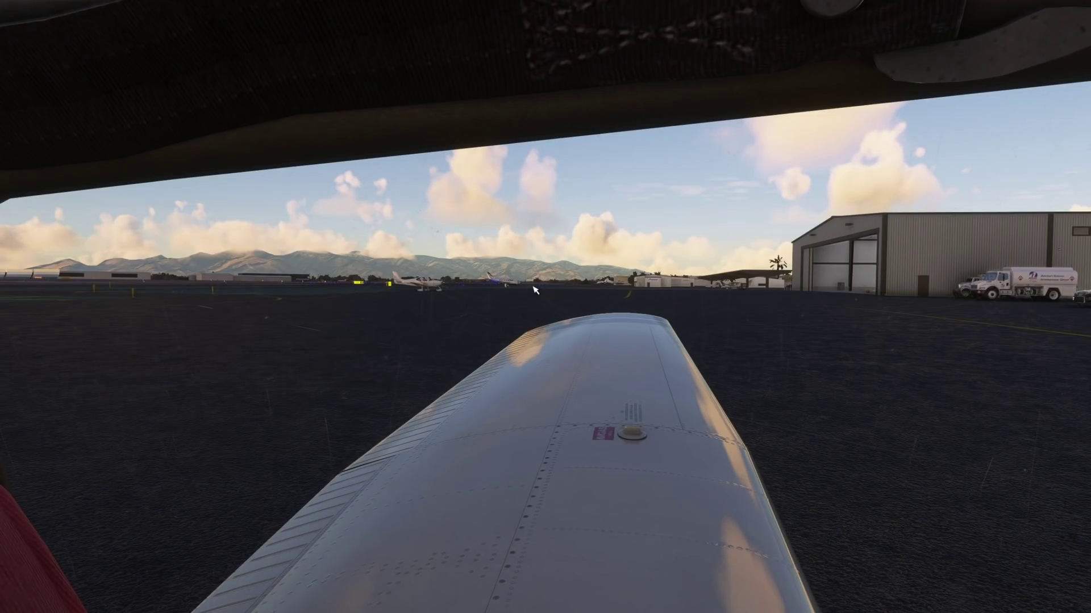
pyautogui.rightClick(421, 293)
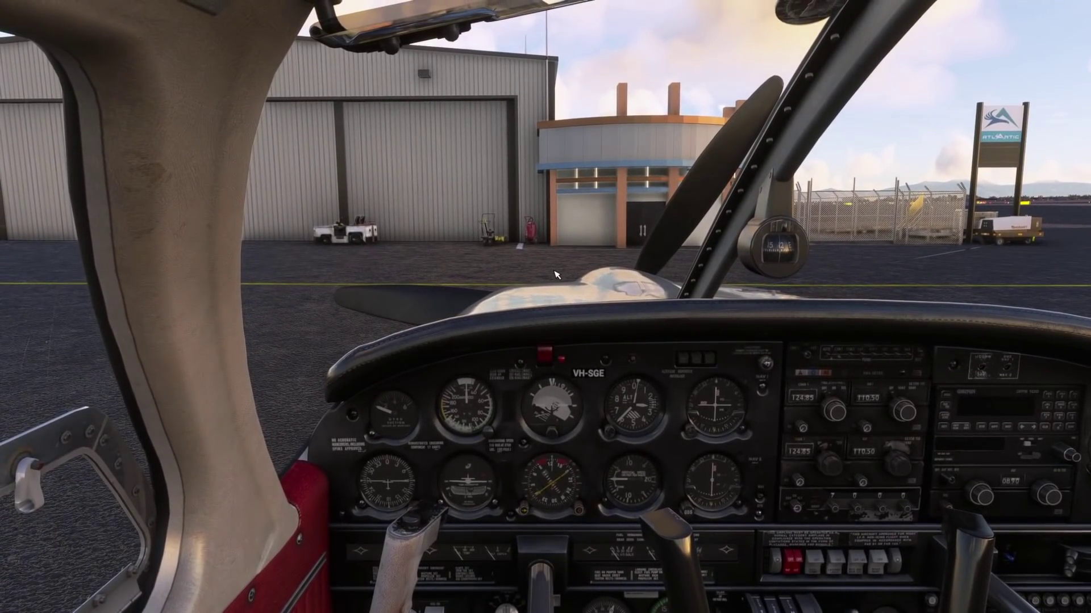
# - Open the ReShade overlay and examine the preset file list for FinalLight_v1.3 without changing the preset
pyautogui.press('Home')
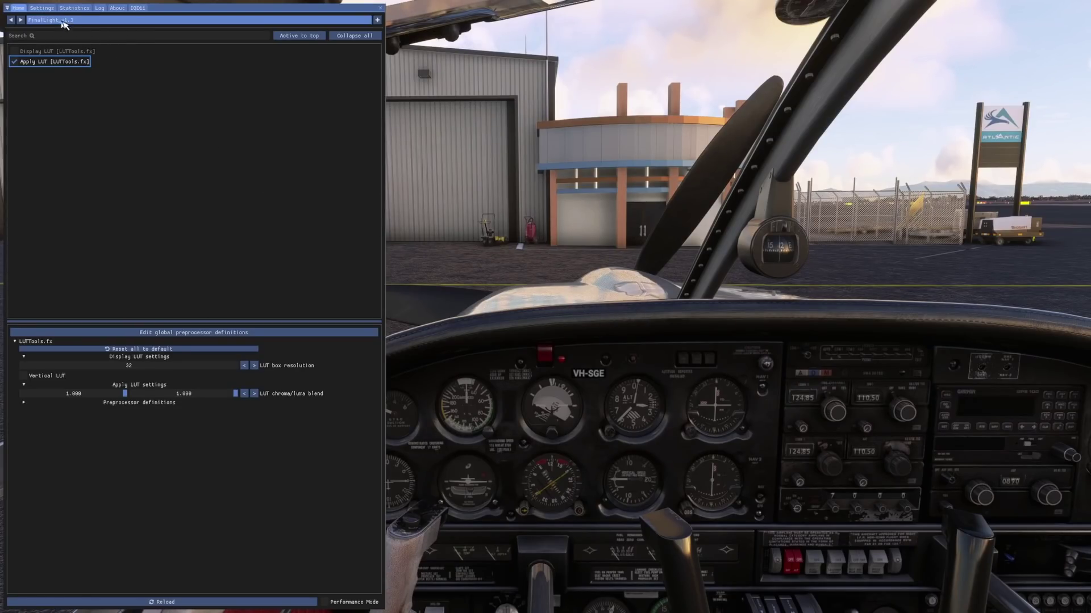
pyautogui.click(104, 20)
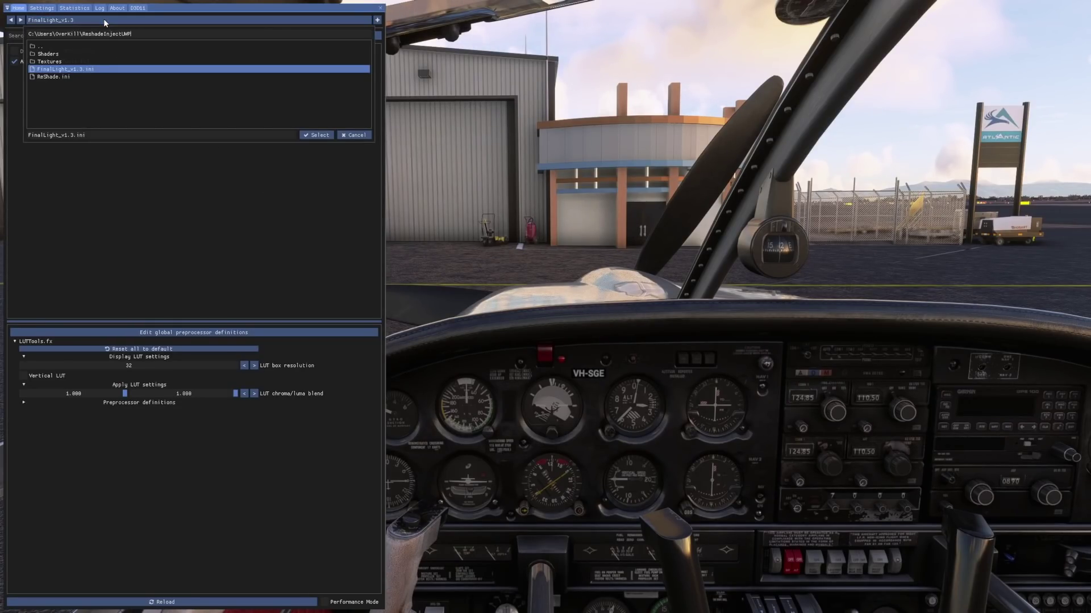
pyautogui.click(103, 19)
# - Review the ReShade overlay settings and the D3D11 depth buffers, return to the effects list and close the overlay
pyautogui.click(50, 11)
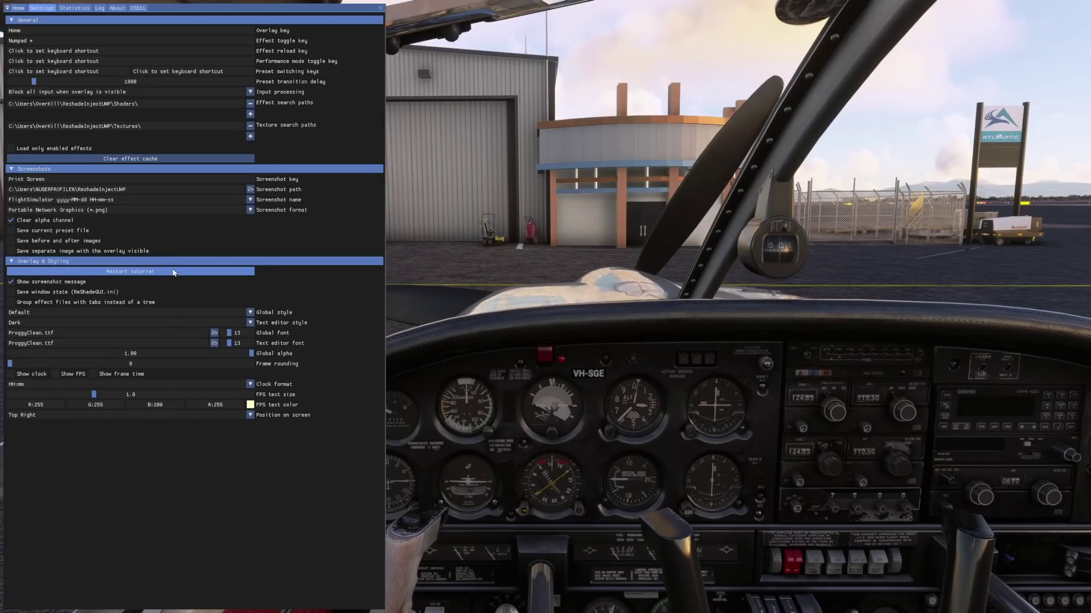
pyautogui.click(88, 321)
pyautogui.click(88, 322)
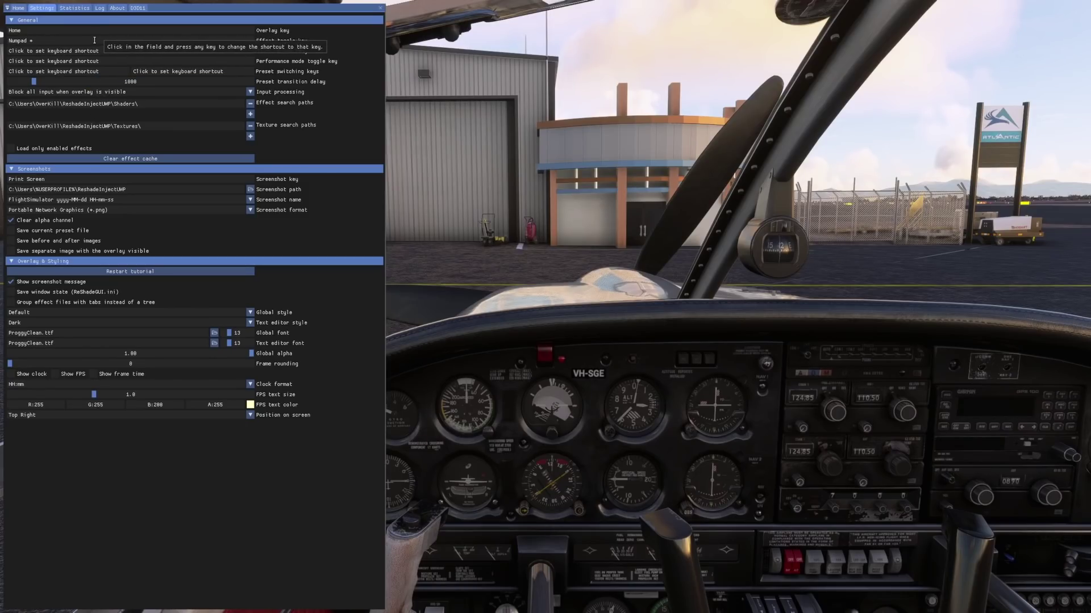
pyautogui.click(138, 8)
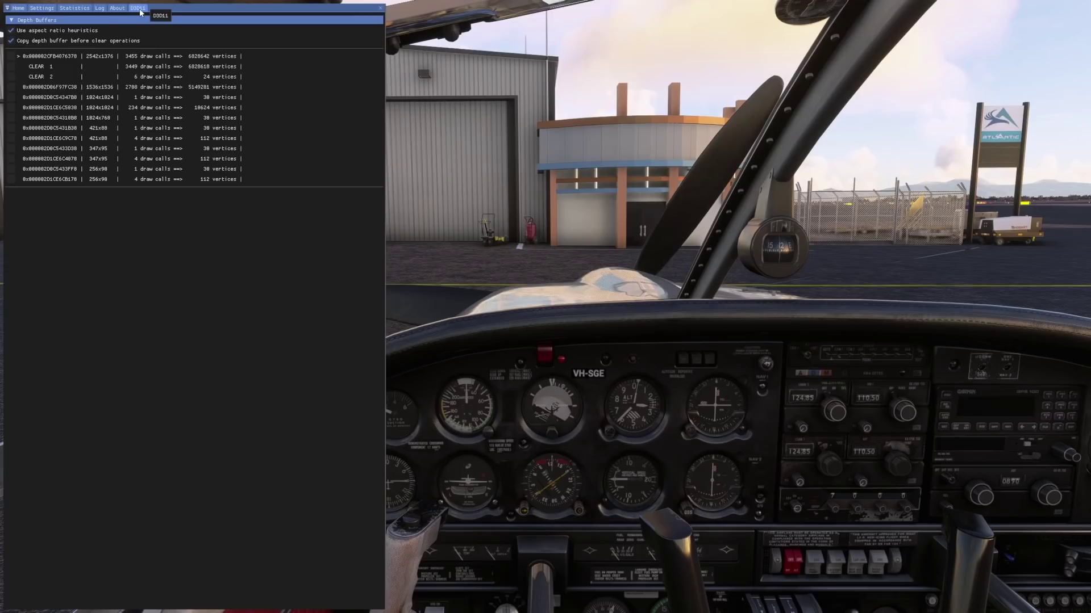
pyautogui.click(18, 8)
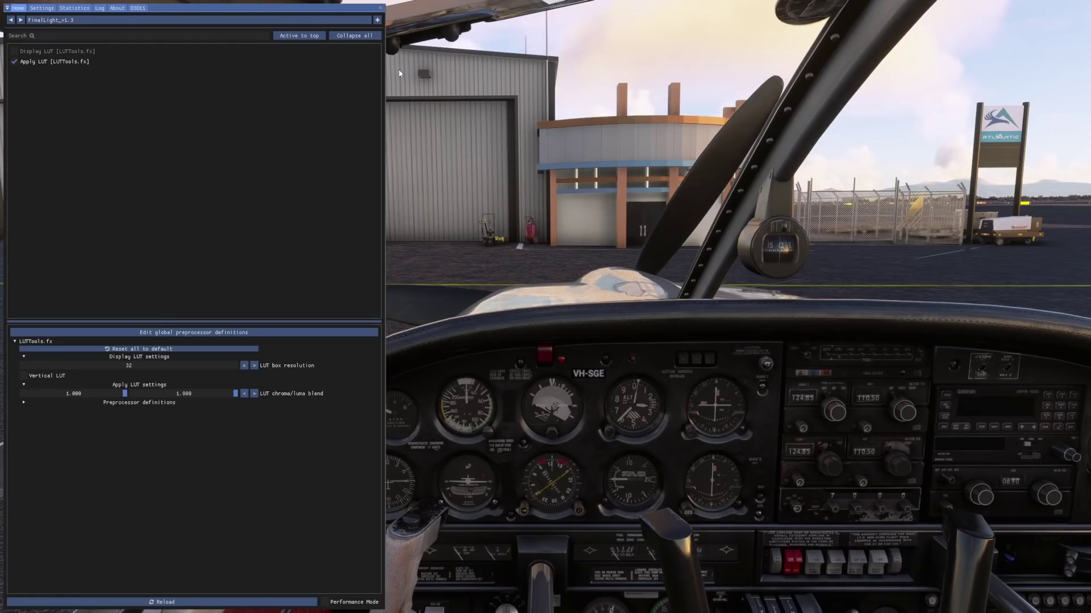
pyautogui.press('Home')
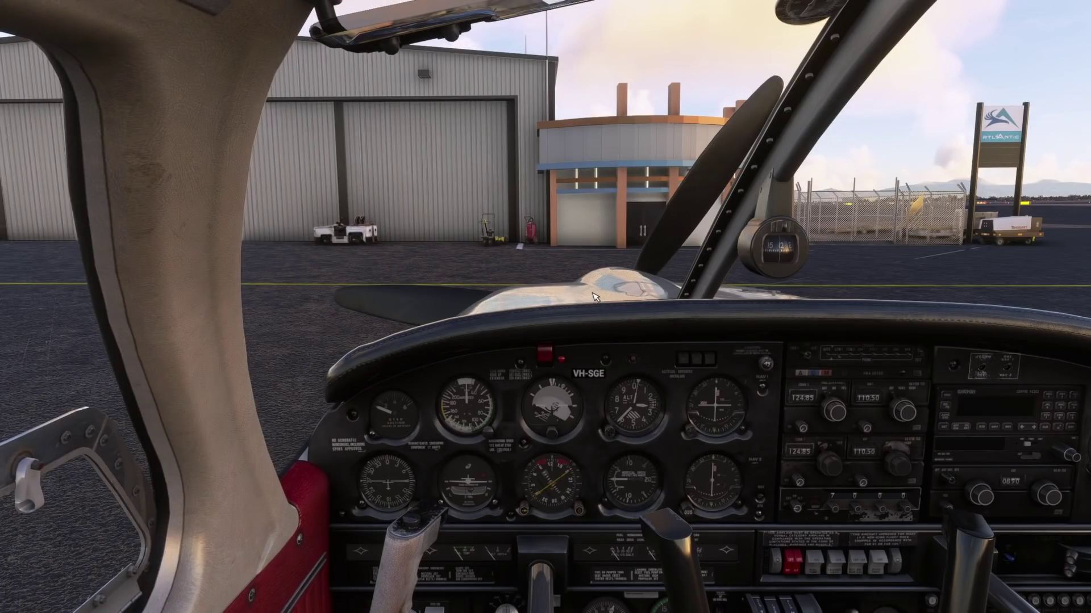
# - Turn on Developer Mode in the simulator's general options and go back to the main options screen
pyautogui.press('Escape')
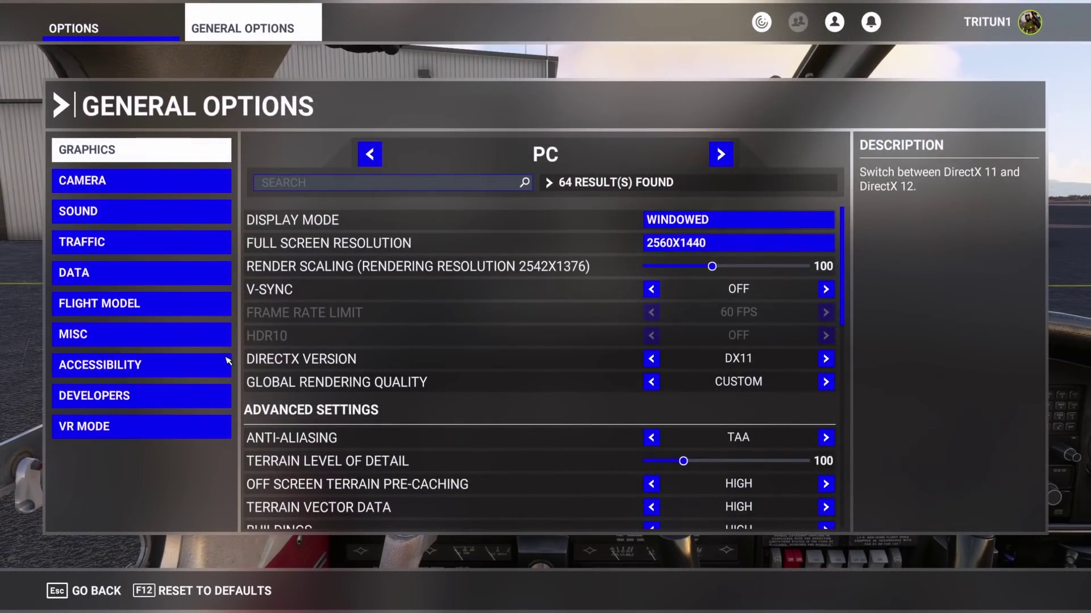
pyautogui.click(218, 396)
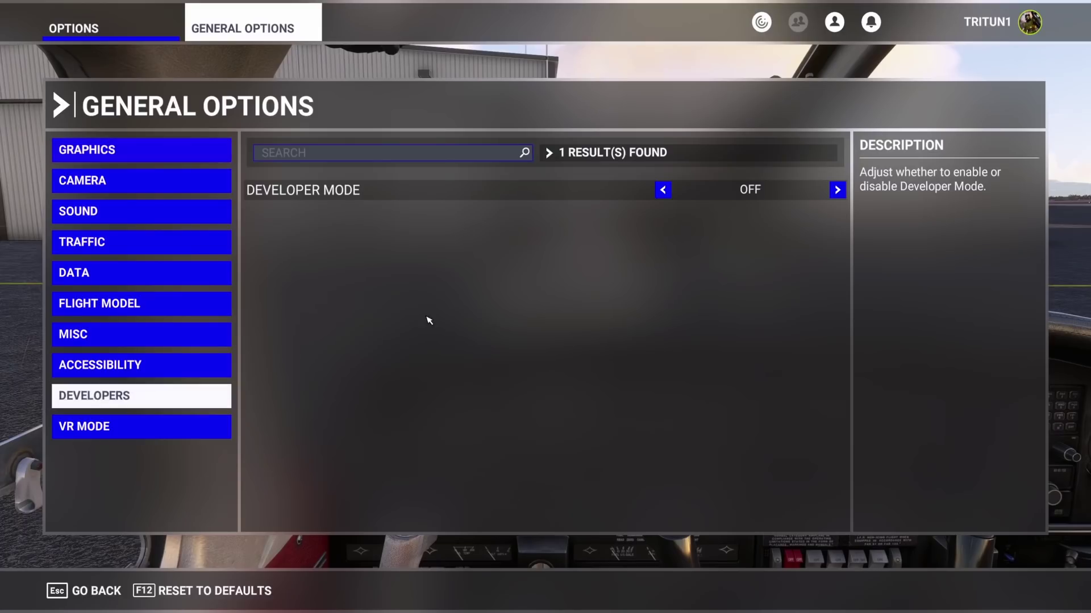
pyautogui.click(831, 194)
pyautogui.click(413, 589)
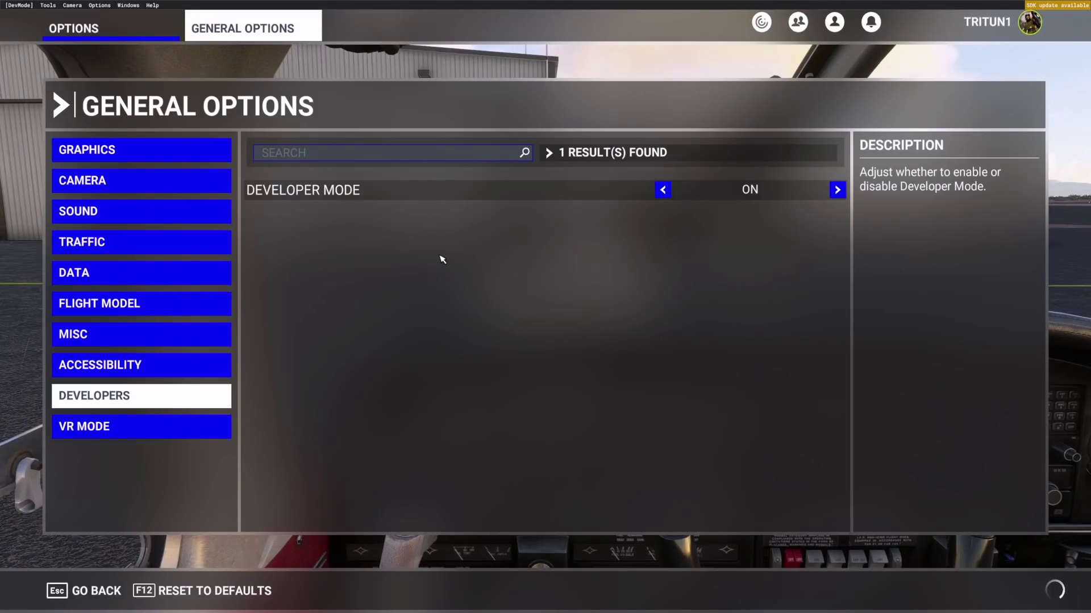
pyautogui.click(96, 591)
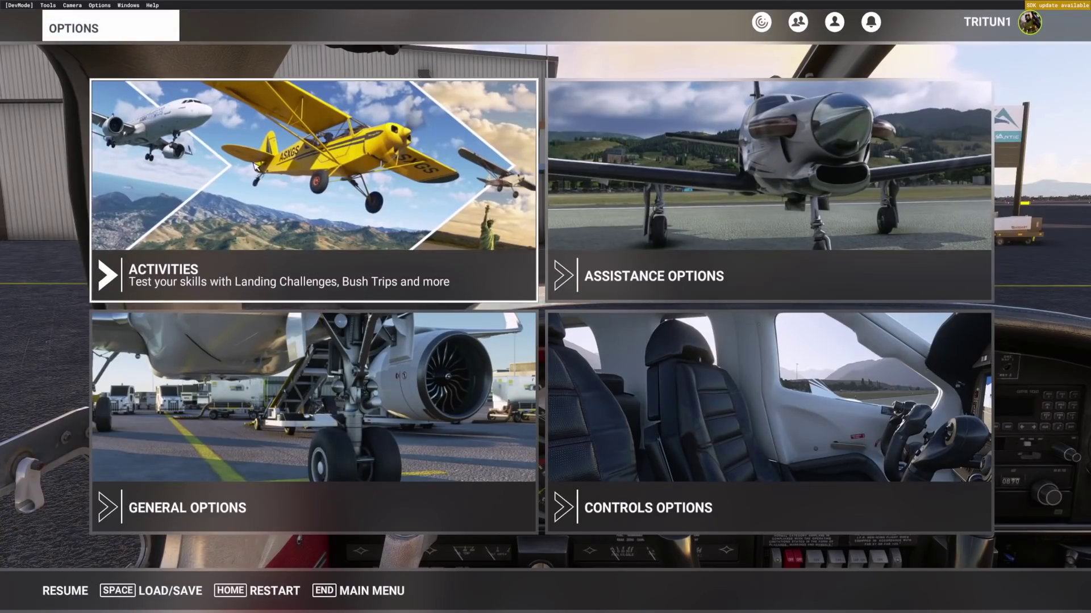
# - Enable the Display FPS developer option and resume the flight
pyautogui.click(49, 5)
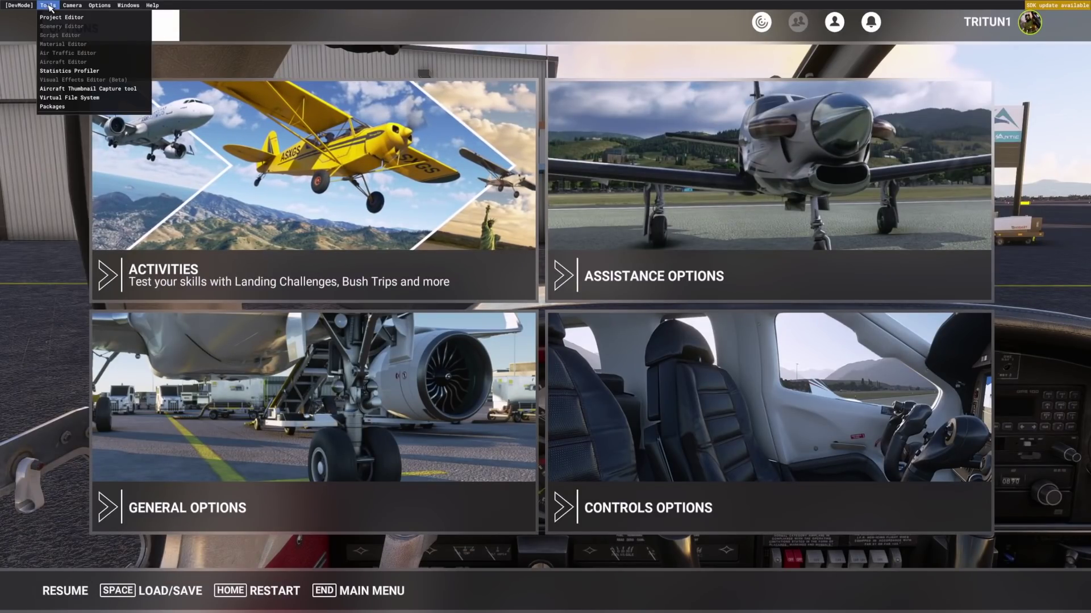
pyautogui.moveTo(99, 5)
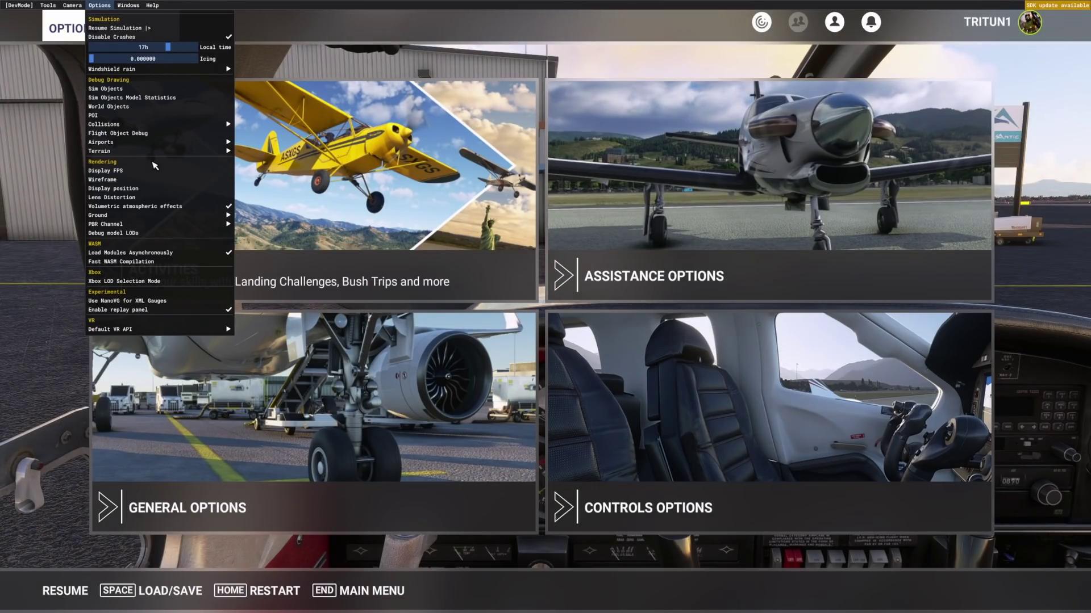
pyautogui.click(126, 171)
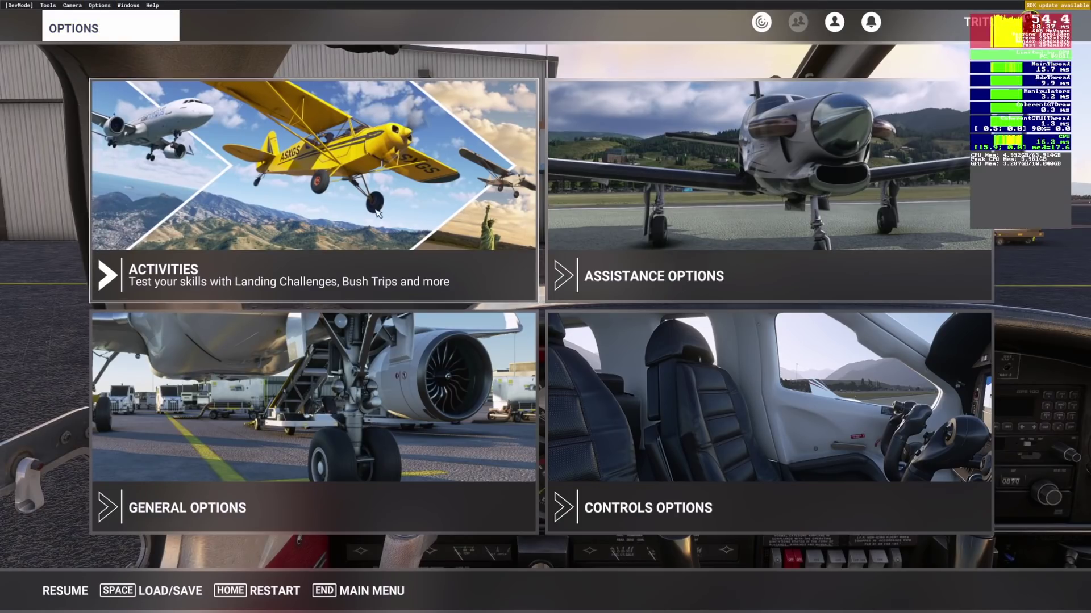
pyautogui.click(56, 595)
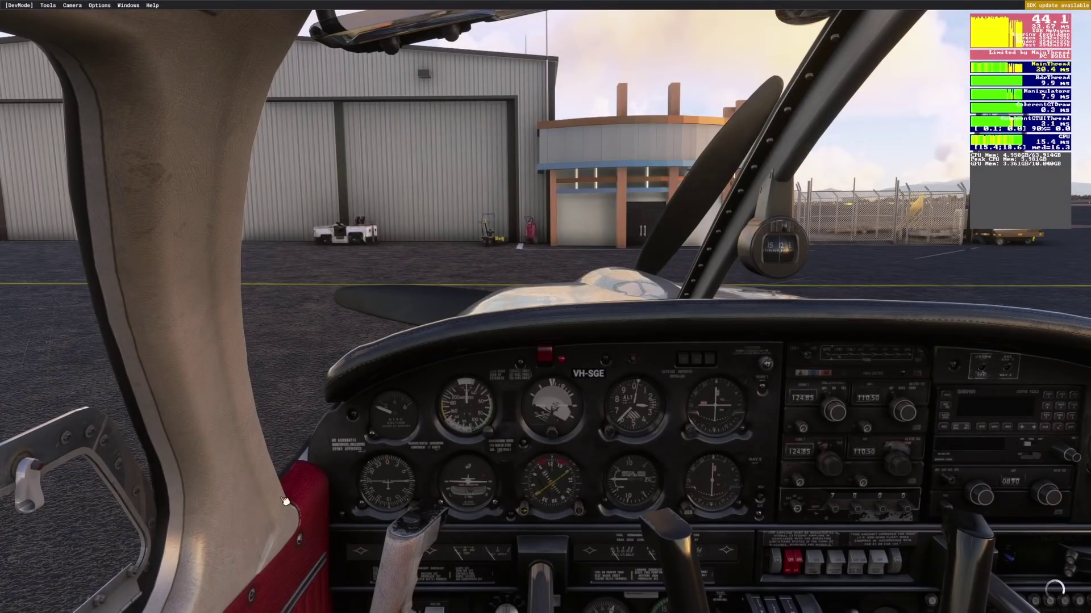
# - Look around from the pilot's seat and out over both wings to compare frame rates between viewing directions
pyautogui.moveTo(613, 278); pyautogui.dragTo(920, 284)
pyautogui.moveTo(545, 306); pyautogui.dragTo(154, 307)
pyautogui.moveTo(227, 279); pyautogui.dragTo(596, 280)
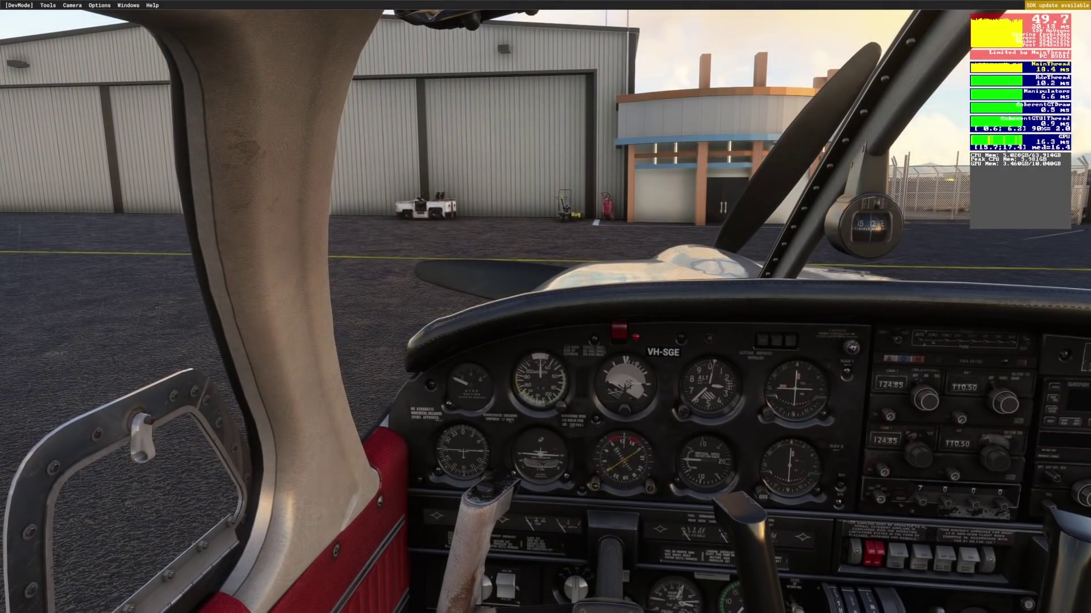
pyautogui.hotkey('ctrl', 'alt', '3')
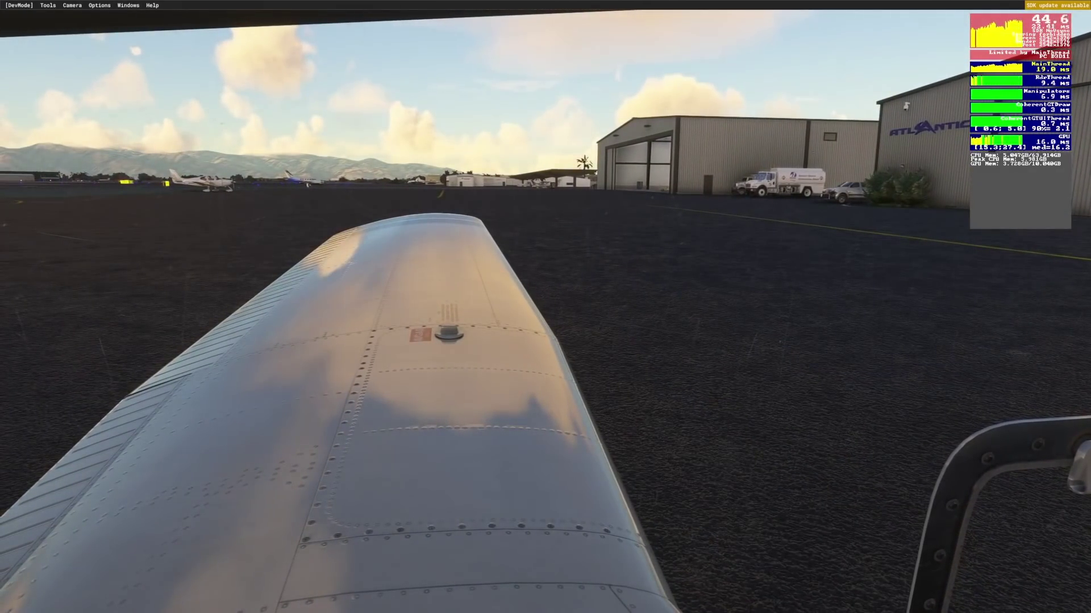
pyautogui.moveTo(665, 262); pyautogui.dragTo(1020, 264)
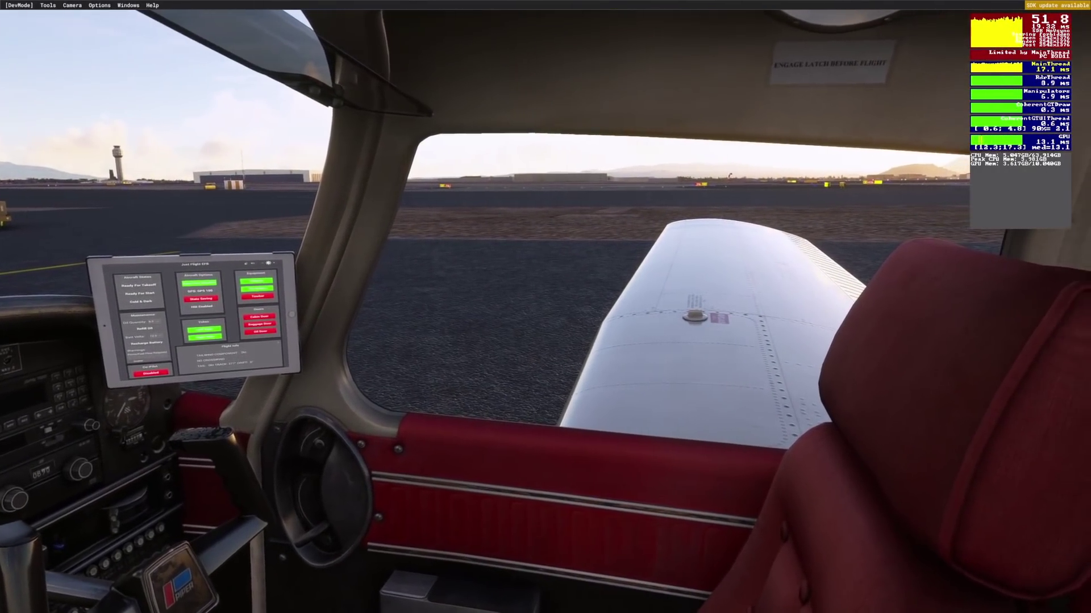
# - Examine the instrument panel, windshield view and copilot side from different heights and angles with the frame rate counter showing
pyautogui.hotkey('alt', '1')
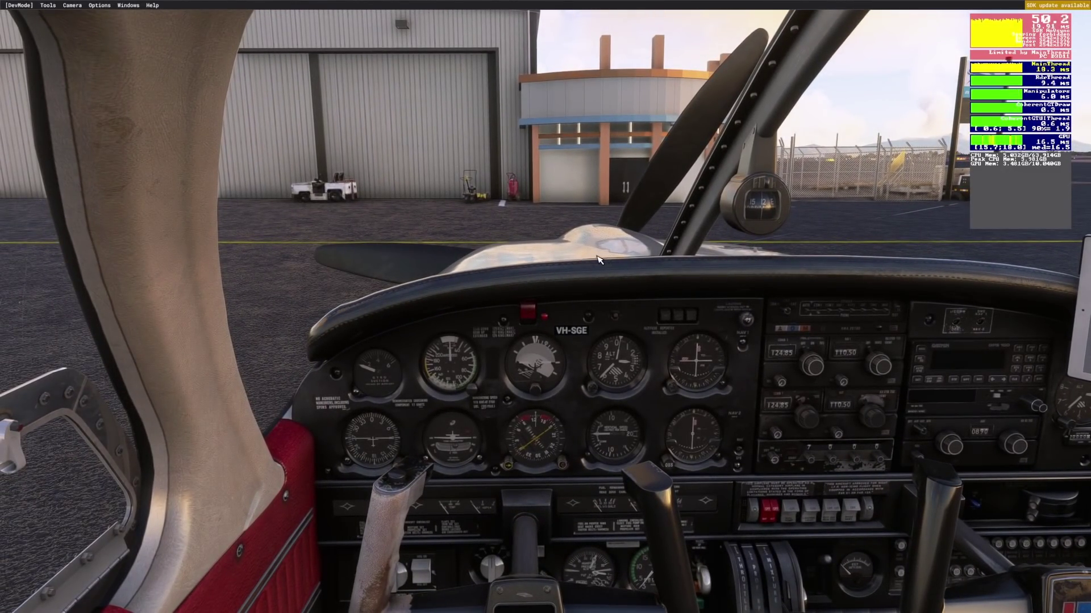
pyautogui.moveTo(526, 251); pyautogui.dragTo(577, 207)
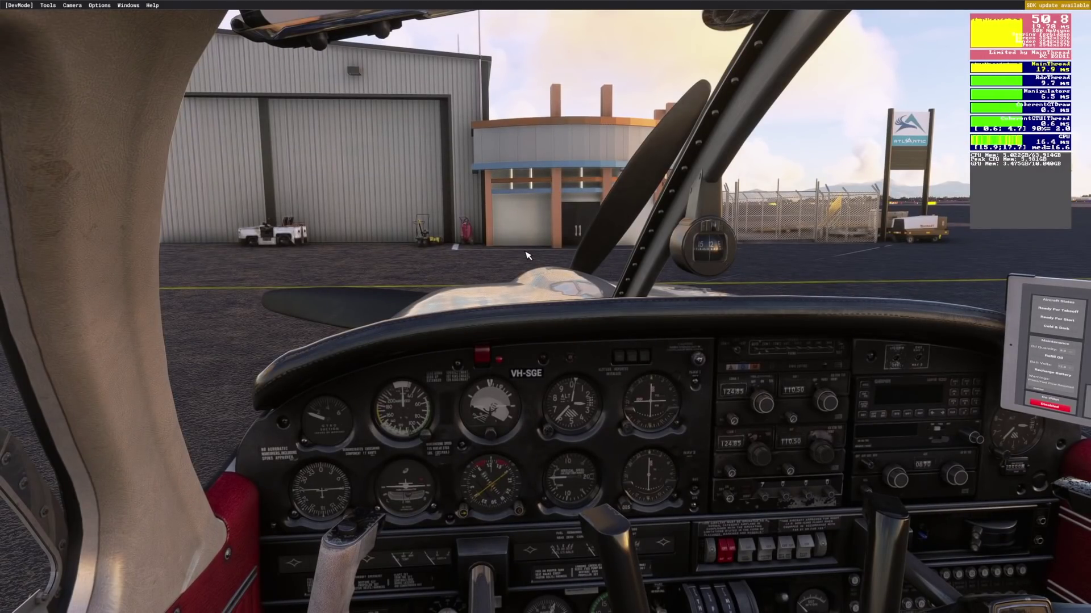
pyautogui.press('space')
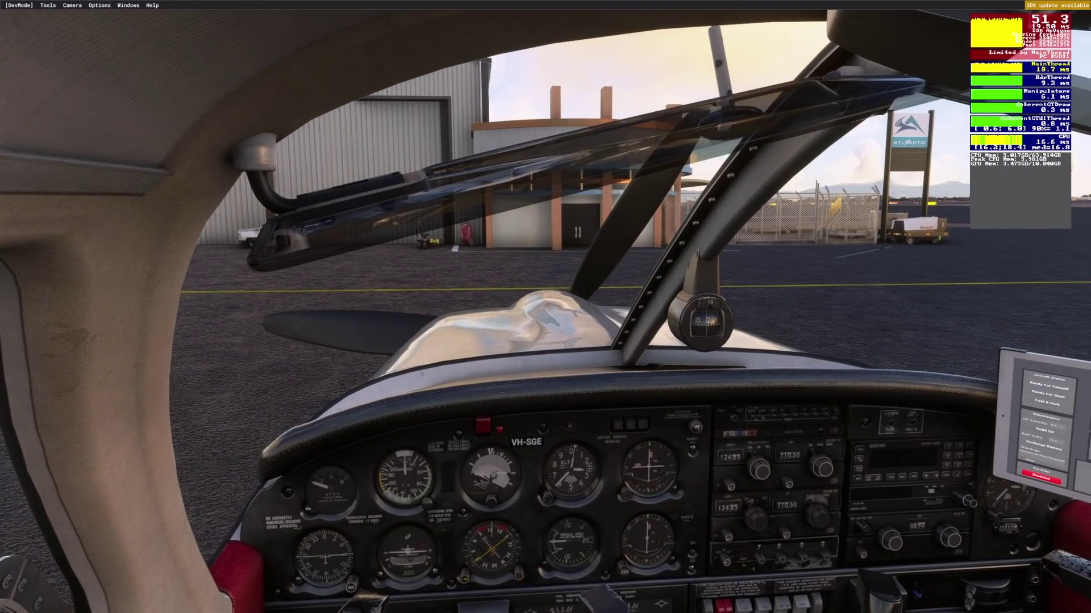
pyautogui.hotkey('shift', 'e')
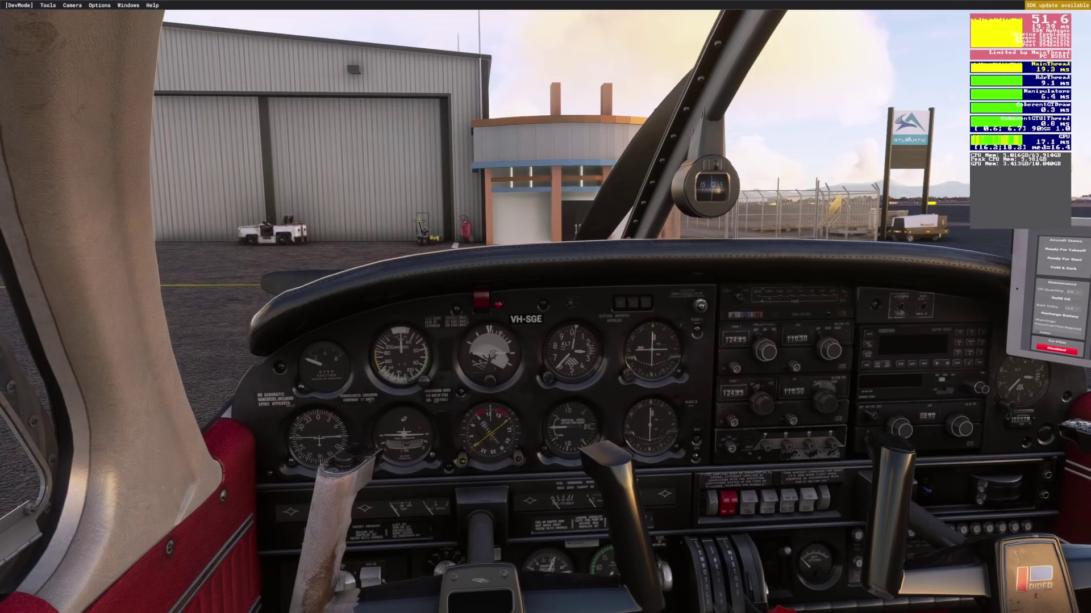
pyautogui.moveTo(631, 275); pyautogui.dragTo(352, 310)
pyautogui.moveTo(477, 281); pyautogui.dragTo(653, 281)
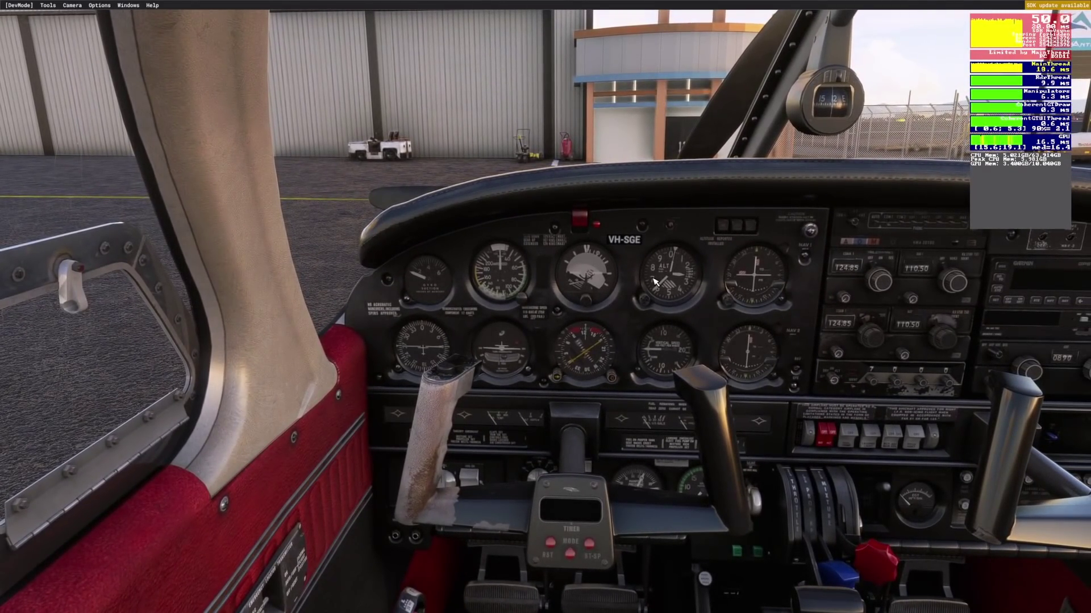
pyautogui.press('Up')
pyautogui.moveTo(653, 281); pyautogui.dragTo(534, 284)
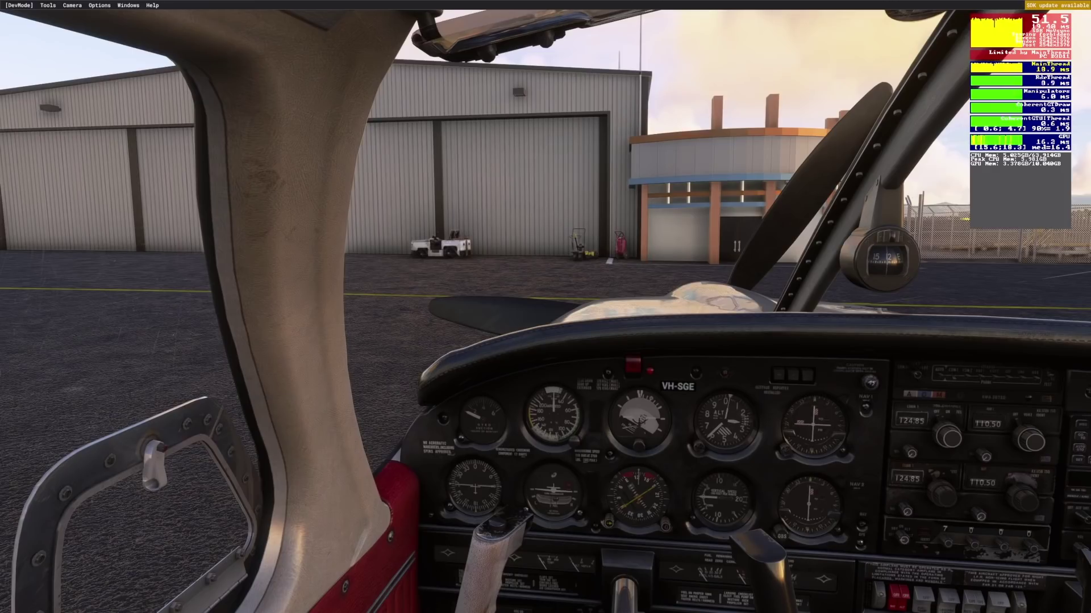
pyautogui.moveTo(717, 260); pyautogui.dragTo(684, 299)
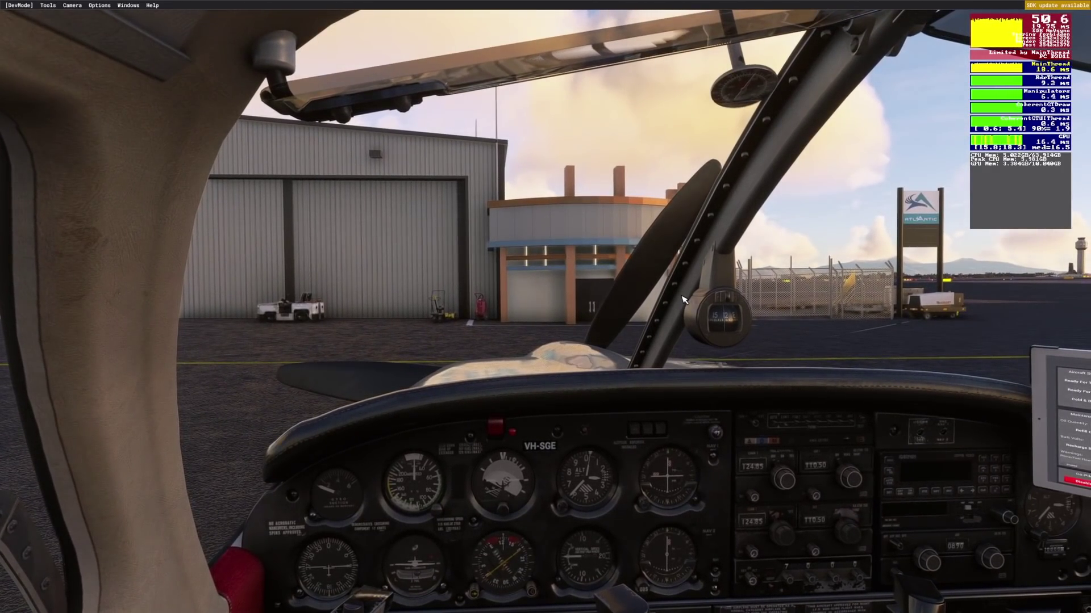
pyautogui.moveTo(681, 295); pyautogui.dragTo(669, 301)
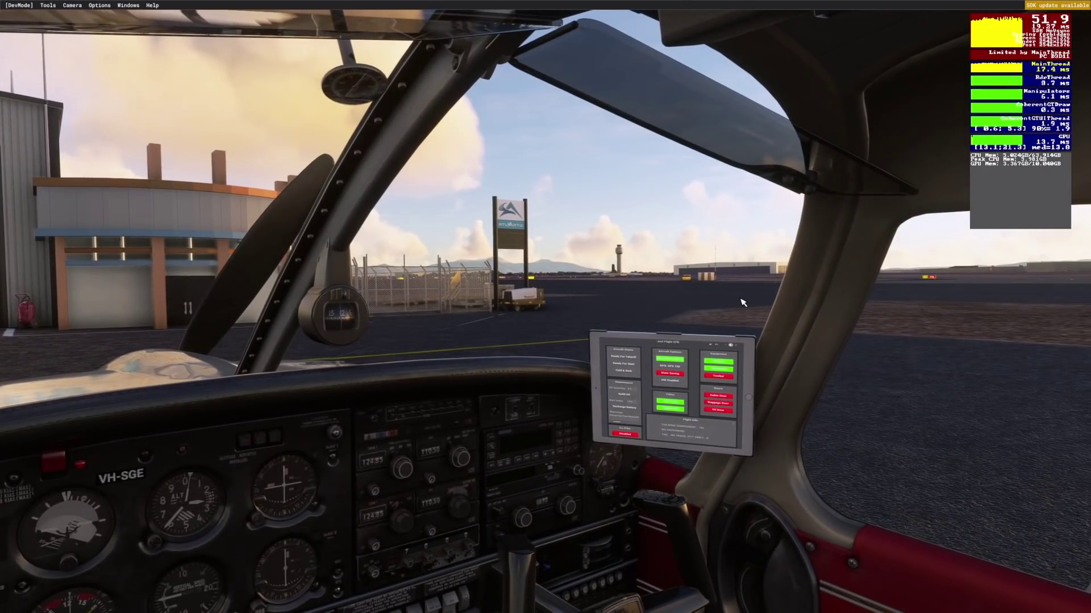
pyautogui.click(517, 408)
pyautogui.moveTo(613, 345)
pyautogui.mouseDown()
pyautogui.moveTo(602, 359)
pyautogui.moveTo(657, 366)
pyautogui.moveTo(588, 358)
pyautogui.moveTo(601, 359)
pyautogui.mouseUp()
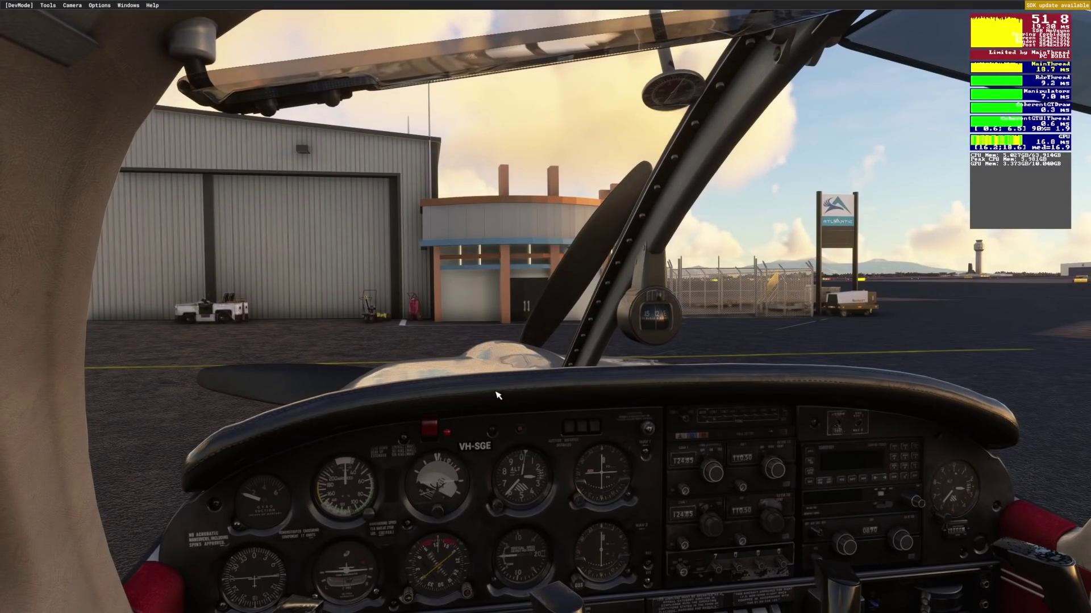
# - Inspect the hangars, sky and reflections out the pilot's side window, then return to the forward cockpit view
pyautogui.moveTo(567, 369); pyautogui.dragTo(499, 370)
pyautogui.moveTo(569, 370); pyautogui.dragTo(380, 370)
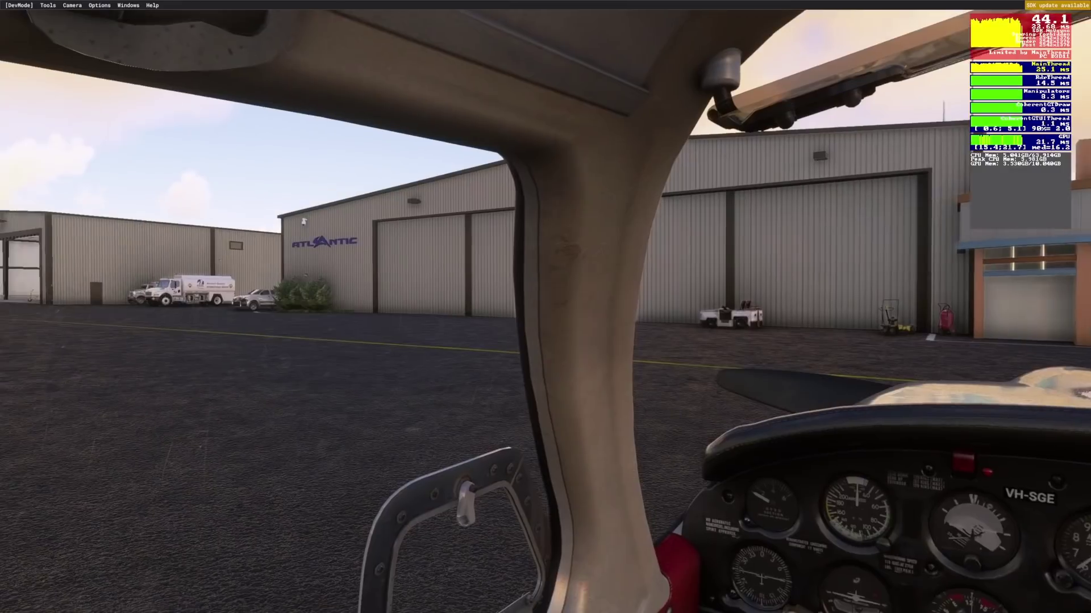
pyautogui.moveTo(567, 365); pyautogui.dragTo(483, 365)
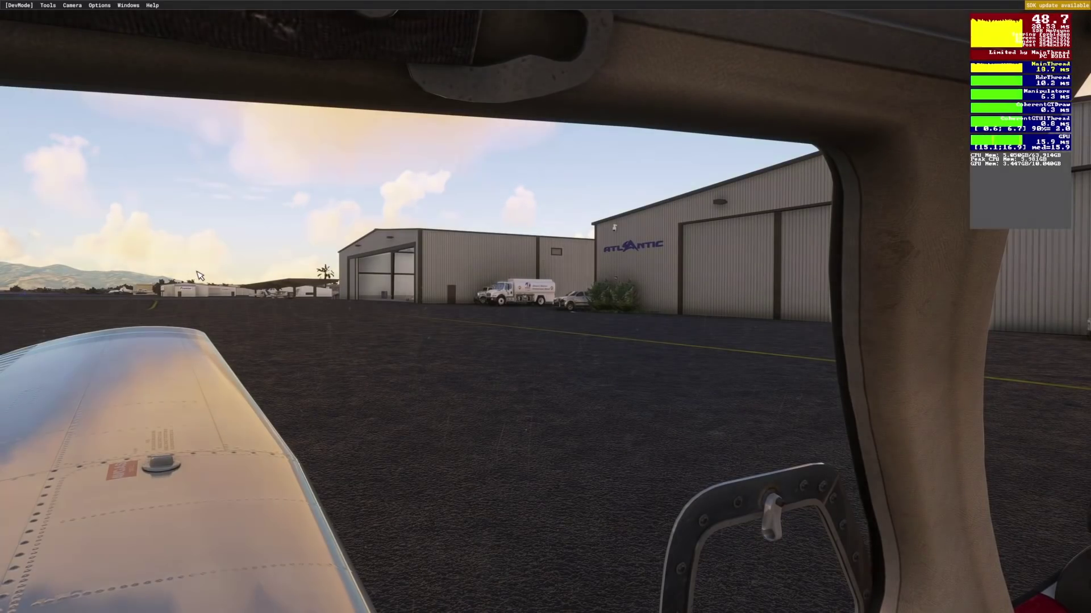
pyautogui.moveTo(221, 284); pyautogui.dragTo(404, 355)
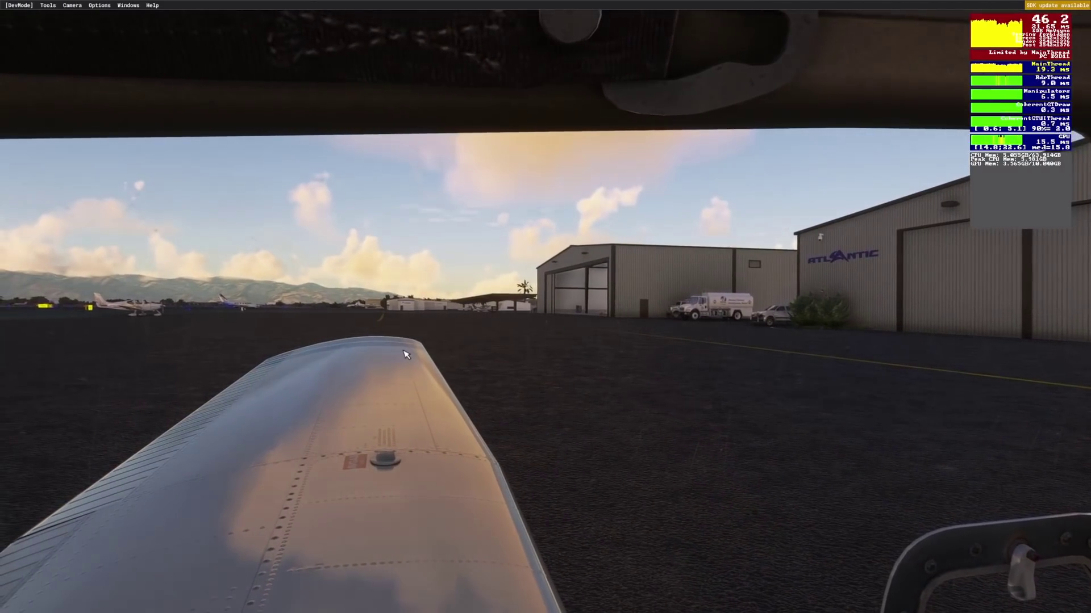
pyautogui.moveTo(505, 286); pyautogui.dragTo(521, 312)
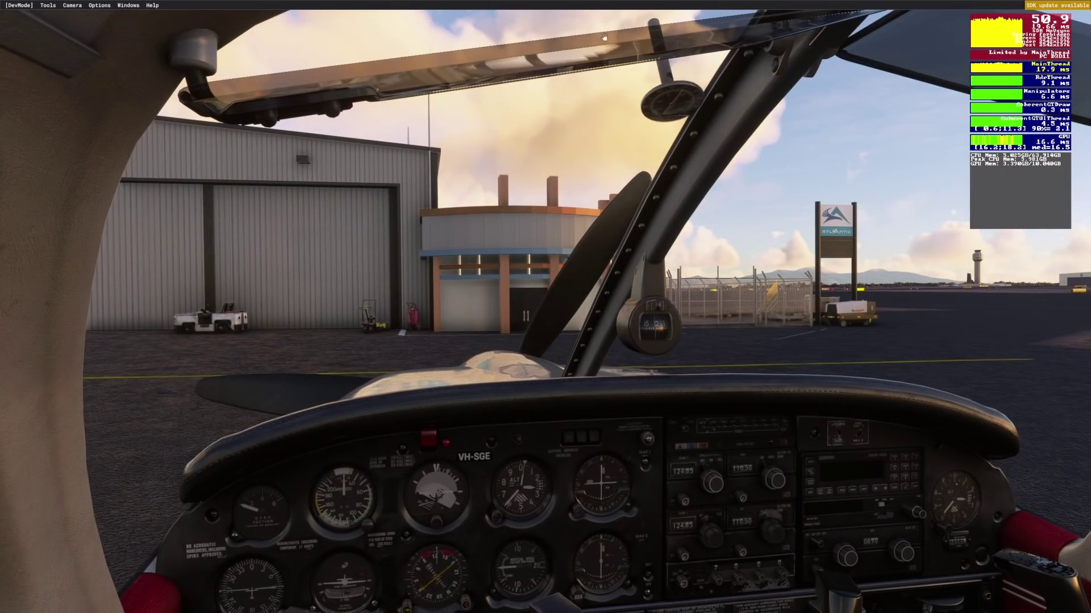
# - Change the weather preset to Scattered Clouds and close the weather settings
pyautogui.click(869, 60)
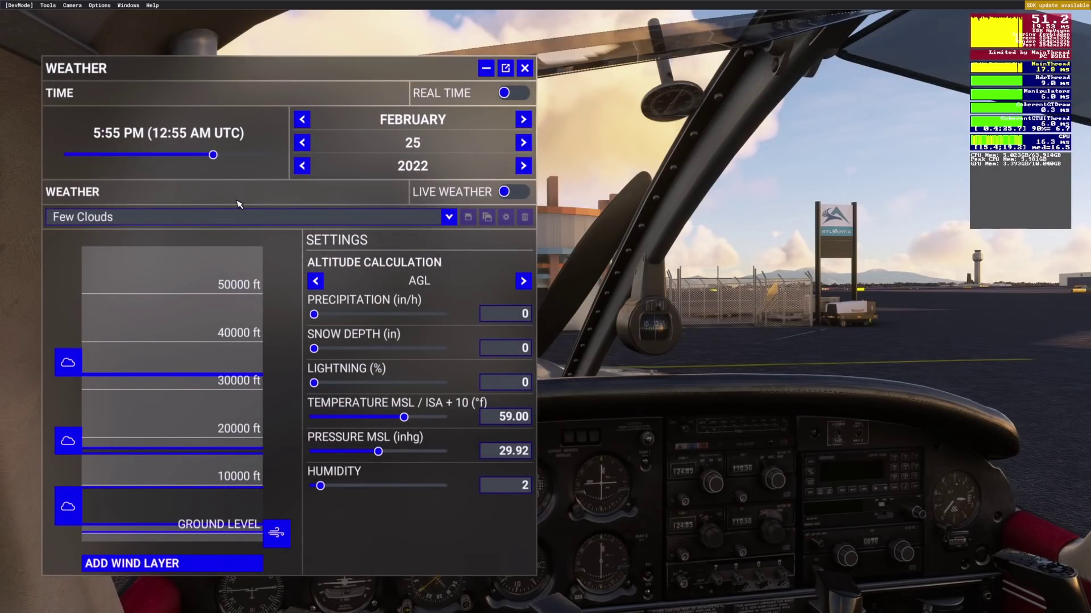
pyautogui.click(448, 218)
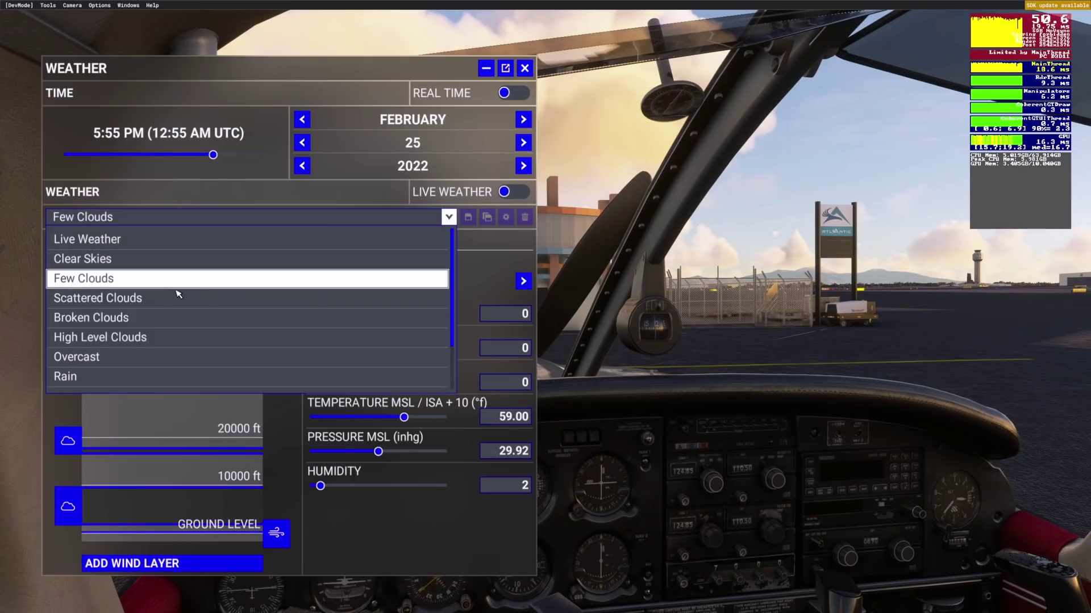
pyautogui.click(147, 301)
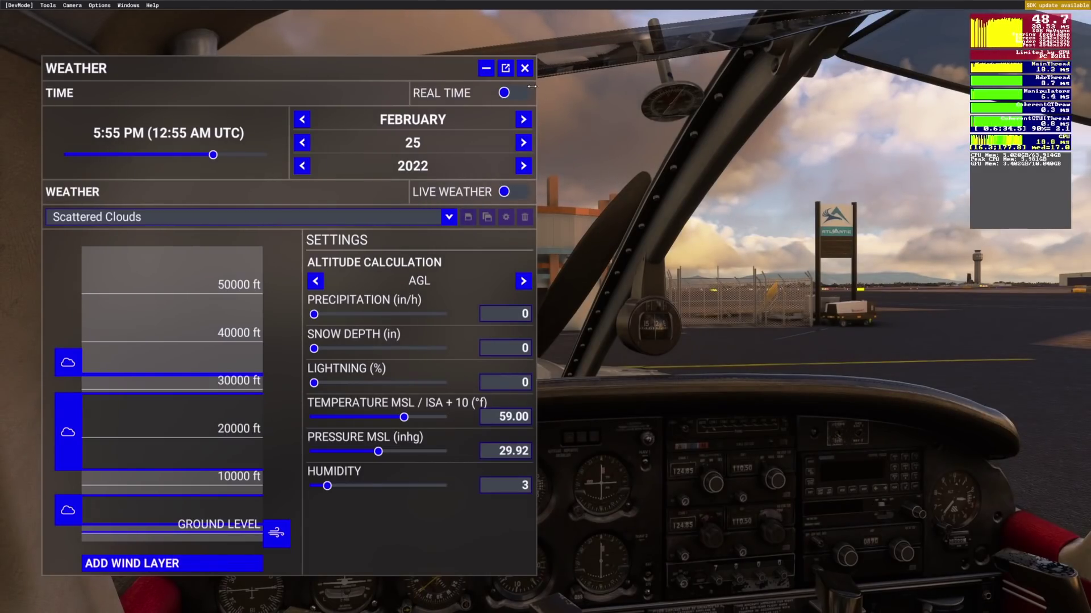
pyautogui.click(525, 69)
# - View the airport from the air under scattered clouds and check the active FinalLight_v1.3 preset in the ReShade overlay
pyautogui.press('End')
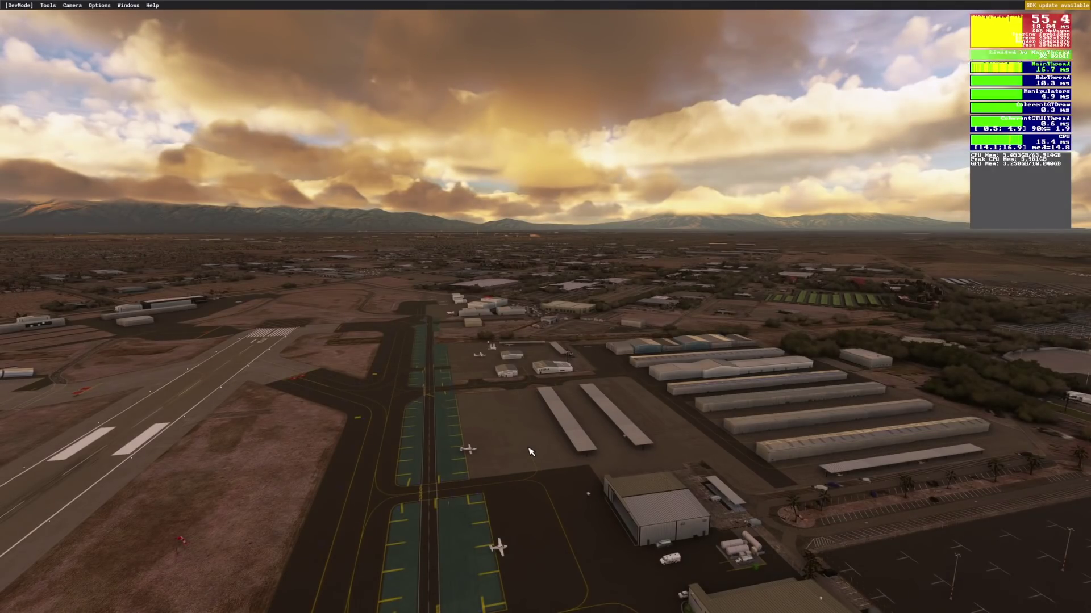
pyautogui.press('Home')
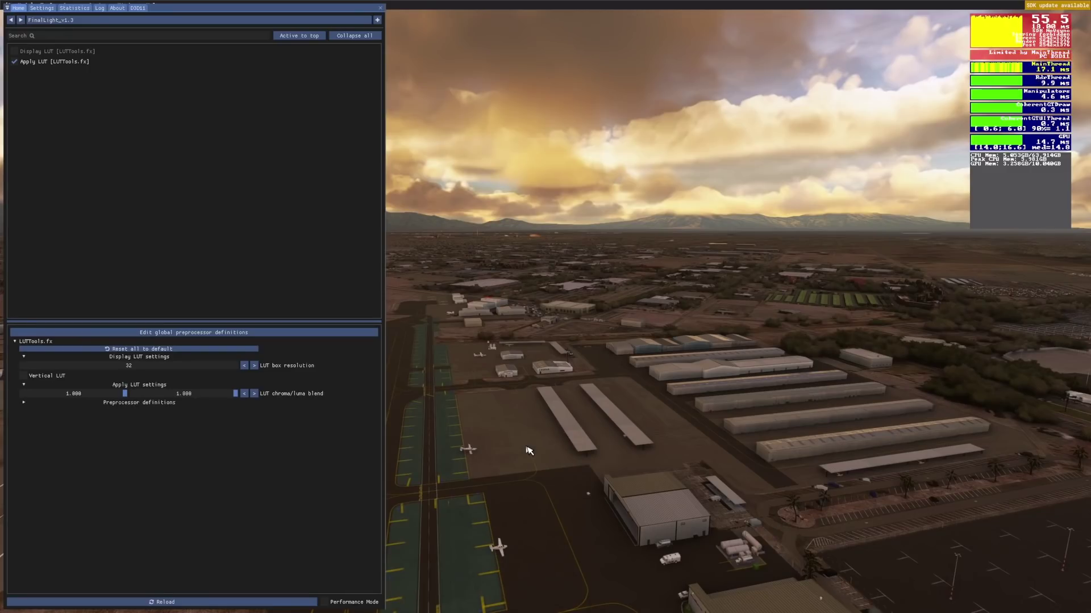
pyautogui.press('Home')
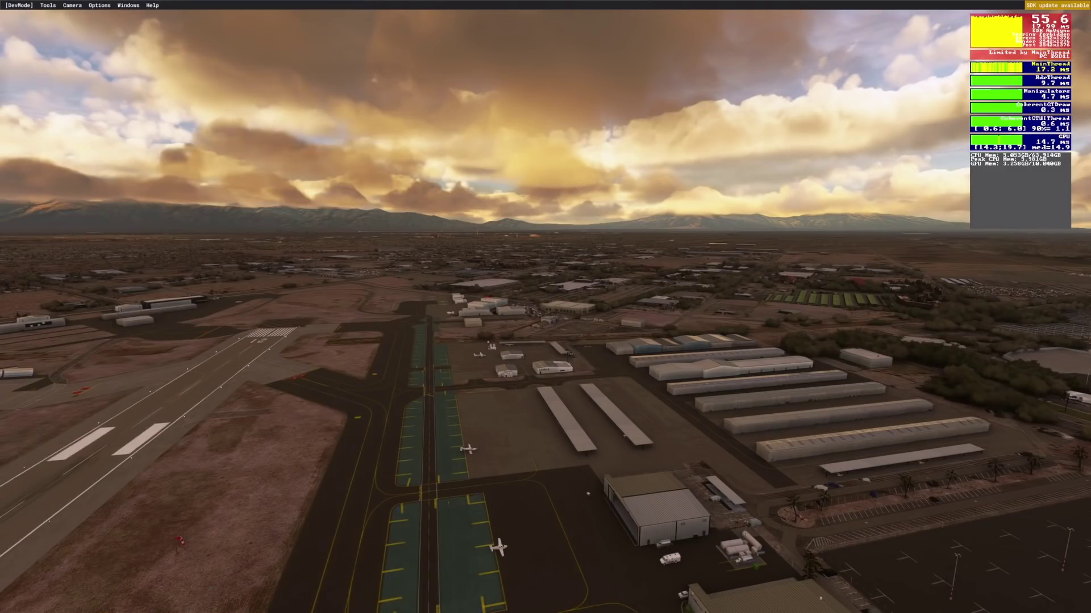
# - Change the weather preset to High Level Clouds and close the weather settings
pyautogui.moveTo(527, 14)
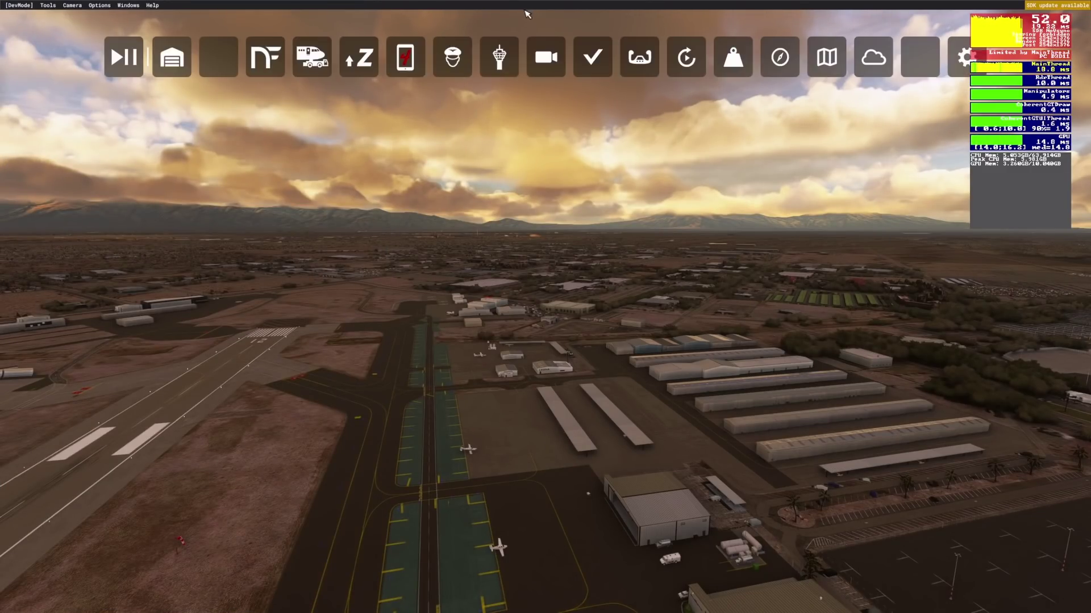
pyautogui.click(873, 57)
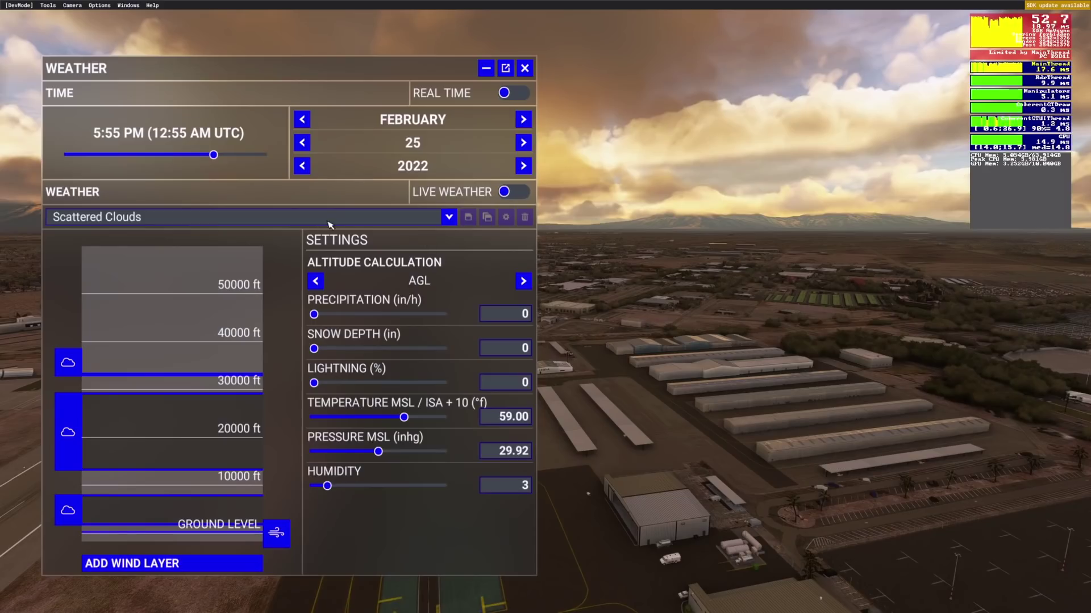
pyautogui.click(329, 220)
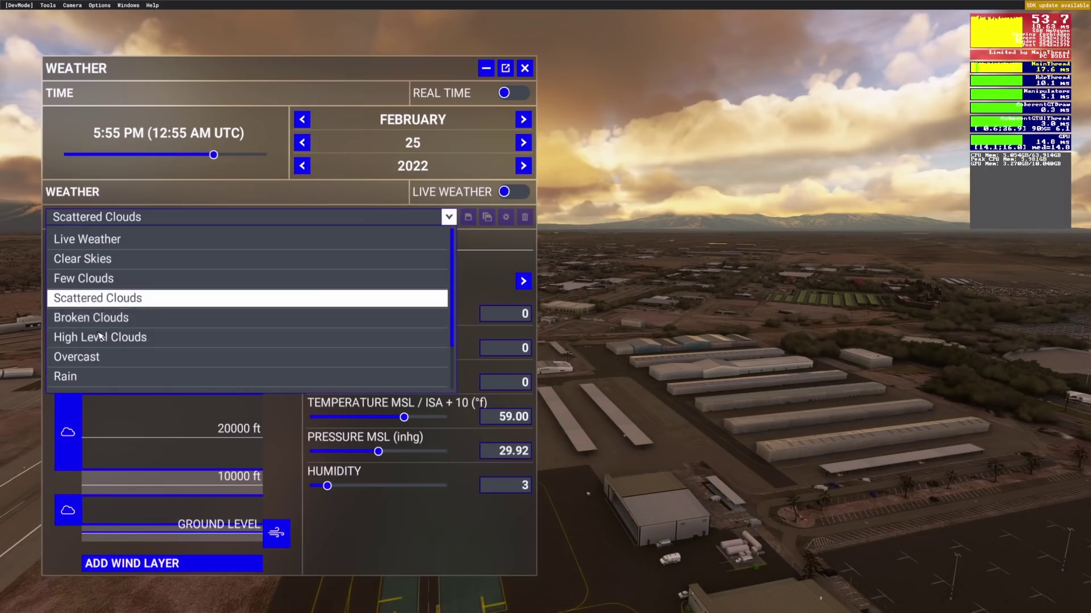
pyautogui.click(169, 338)
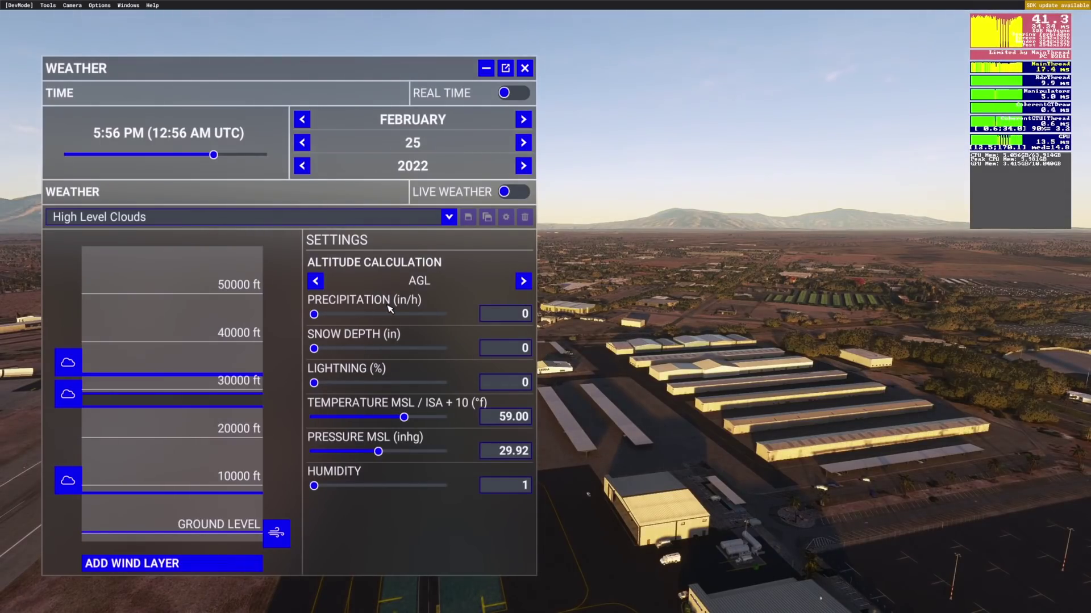
pyautogui.click(524, 68)
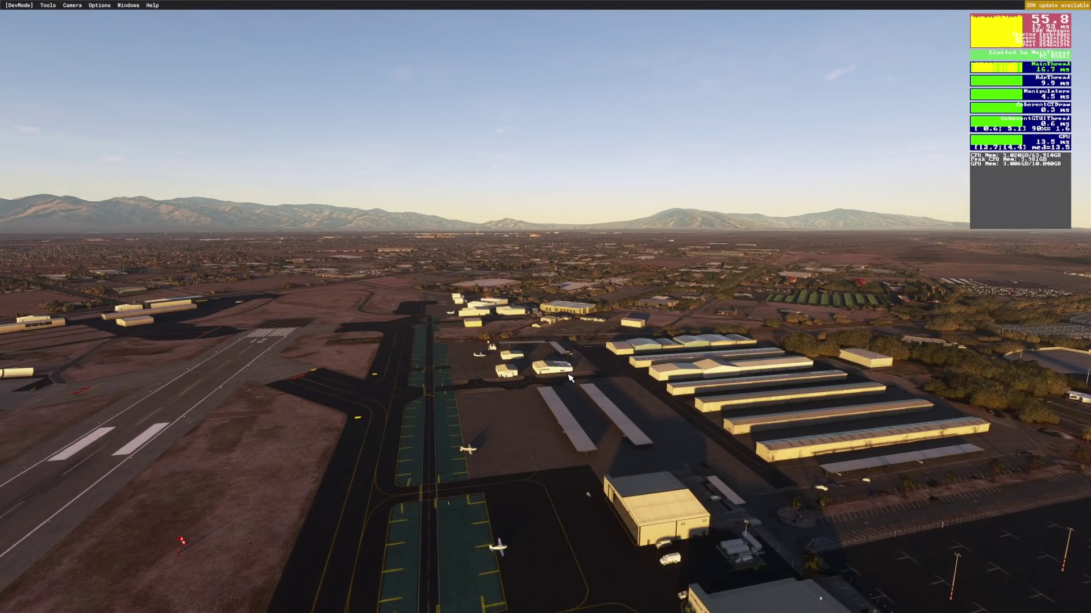
# - Move the time of day back to 2:58 PM and close the weather settings
pyautogui.moveTo(464, 33)
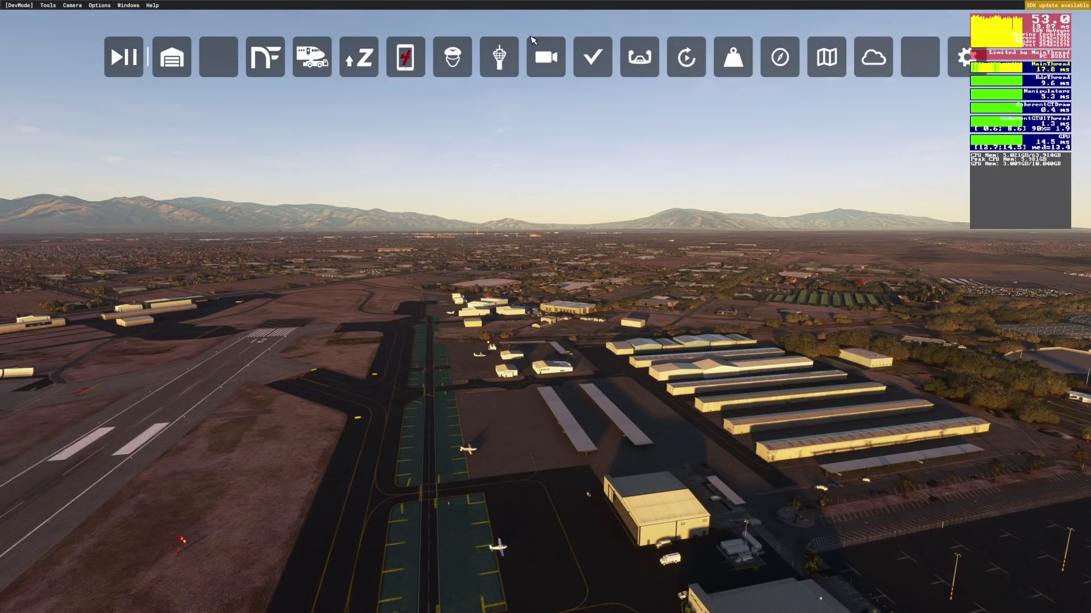
pyautogui.click(875, 57)
pyautogui.moveTo(214, 154); pyautogui.dragTo(193, 161)
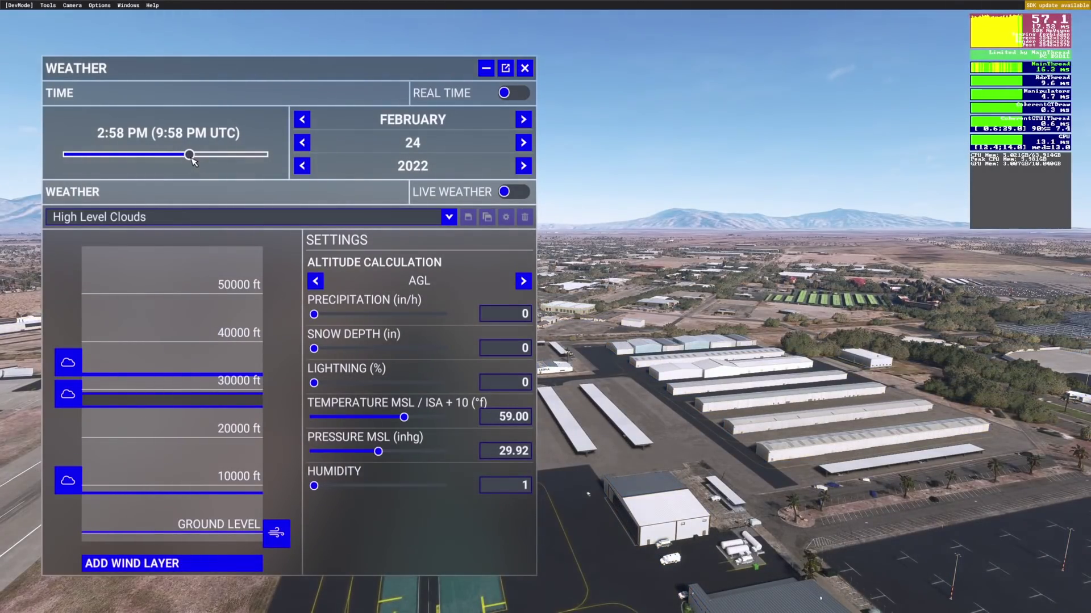
pyautogui.click(524, 68)
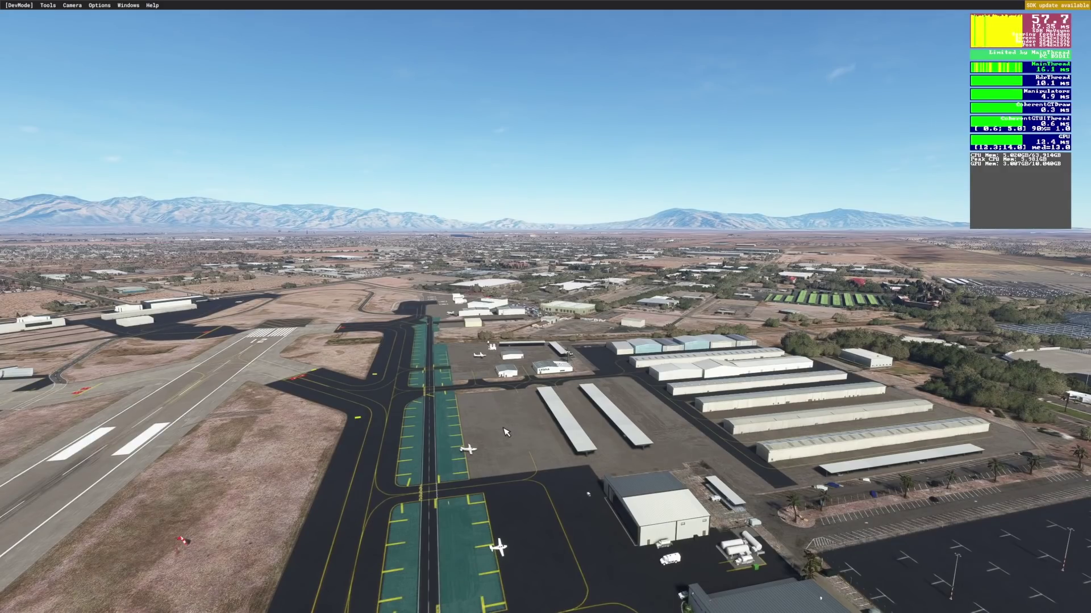
# - Check the ReShade overlay's effect status and compare the afternoon airport view with FinalLight_v1.3 off and on
pyautogui.press('Home')
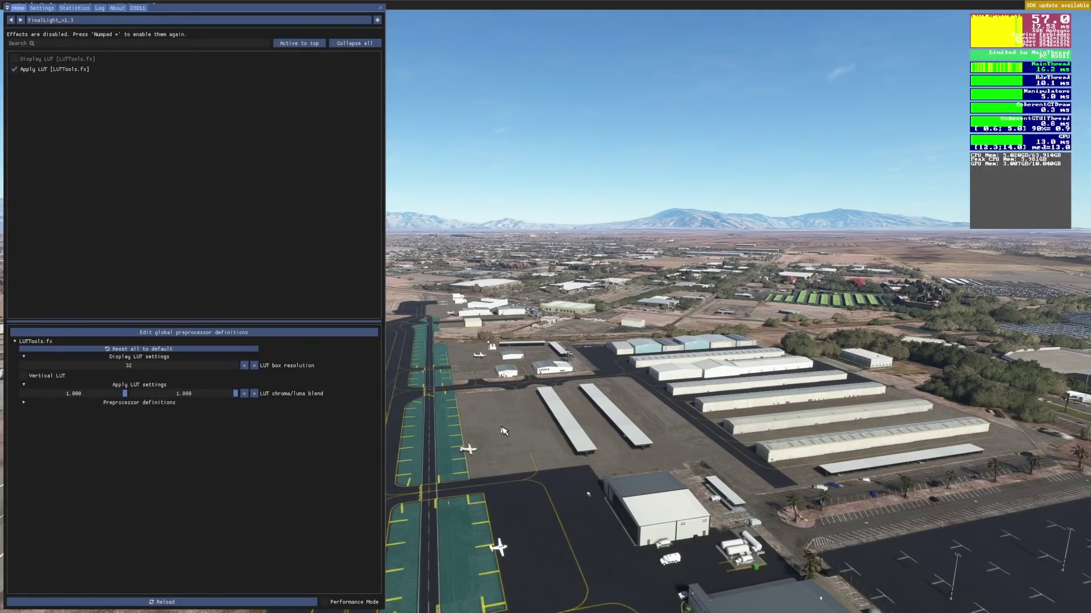
pyautogui.press('Home')
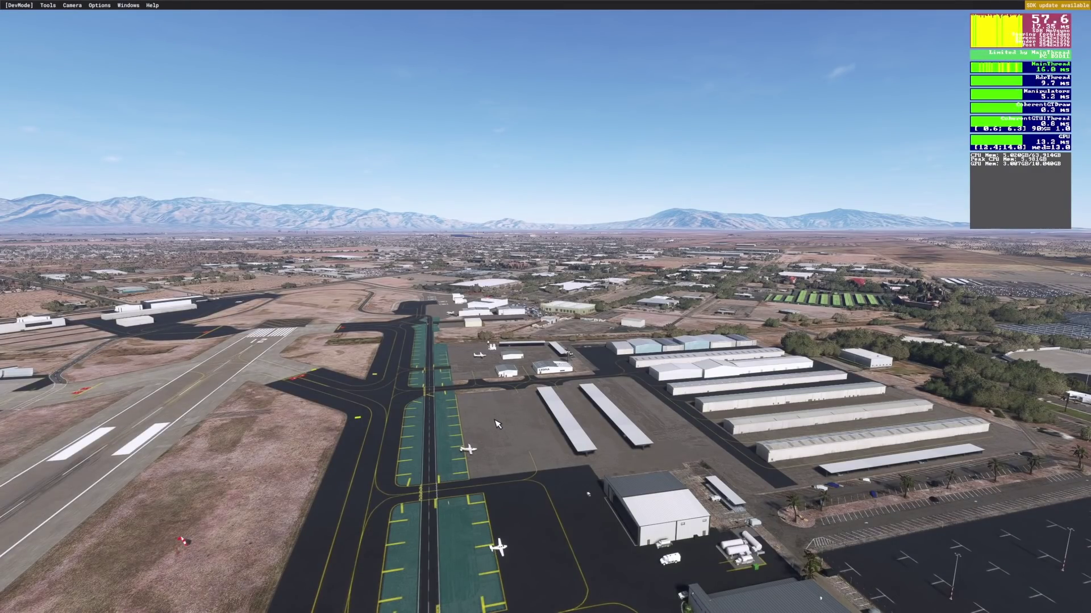
pyautogui.press('Home')
pyautogui.press('Home')
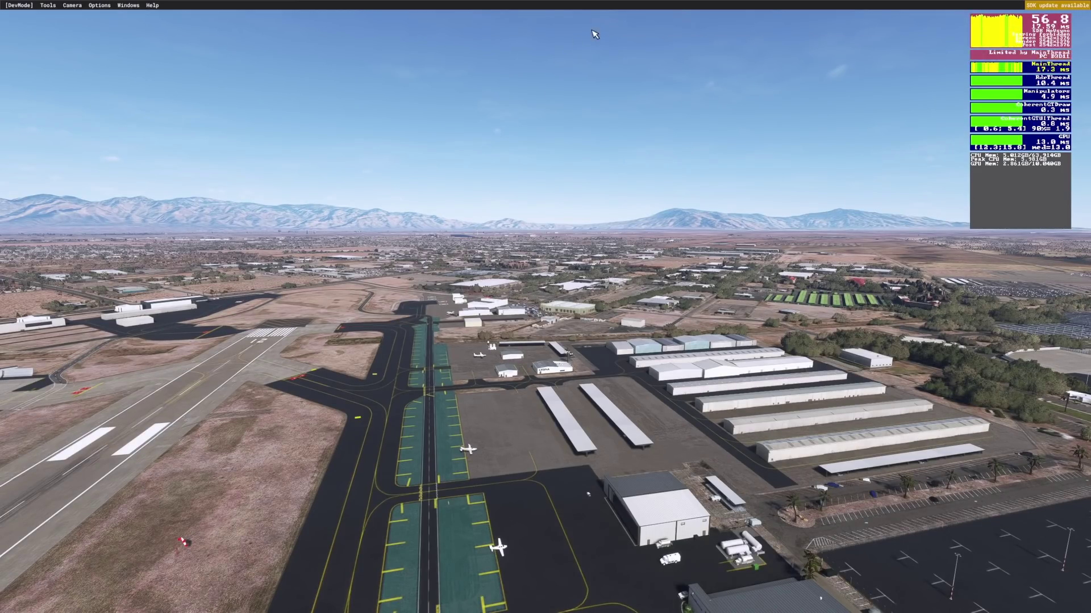
# - Change the weather preset to Storm and return to the unobstructed aerial view
pyautogui.moveTo(784, 53)
pyautogui.click(873, 57)
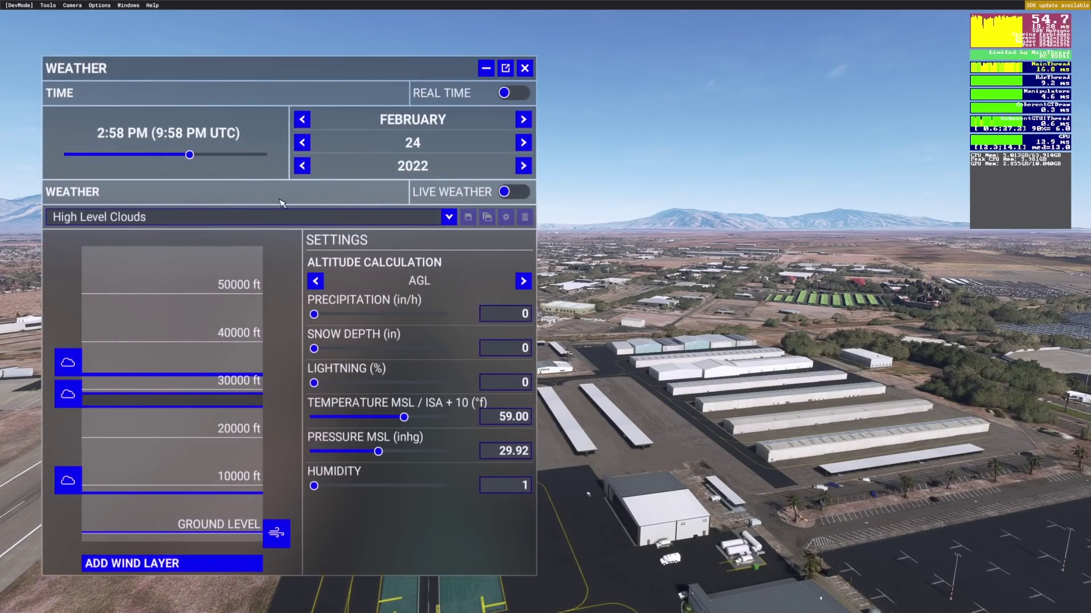
pyautogui.click(366, 220)
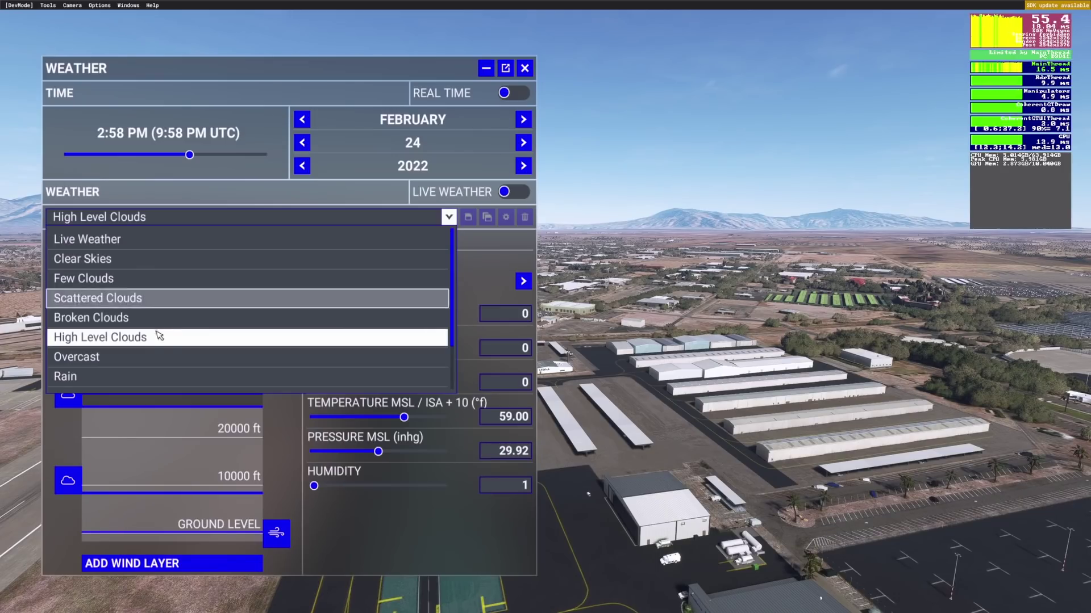
pyautogui.scroll(-3, 127, 365)
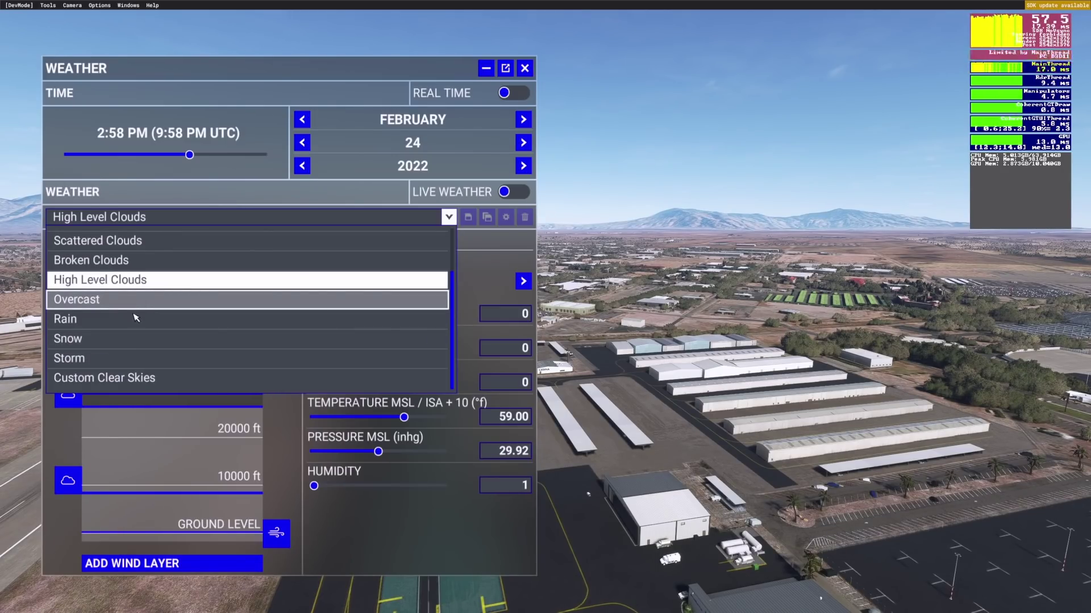
pyautogui.click(128, 358)
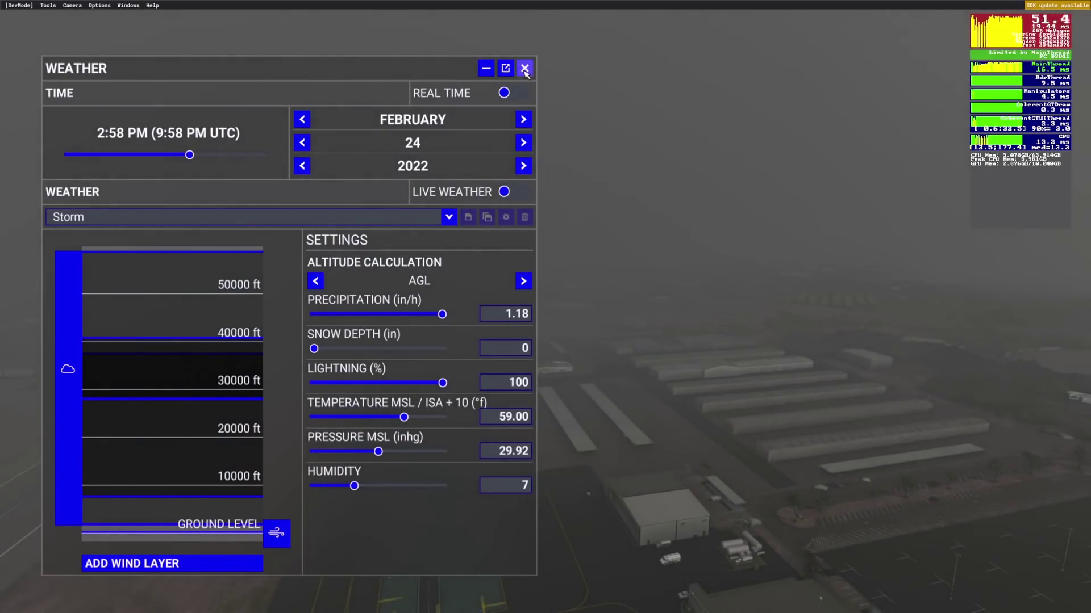
pyautogui.click(524, 68)
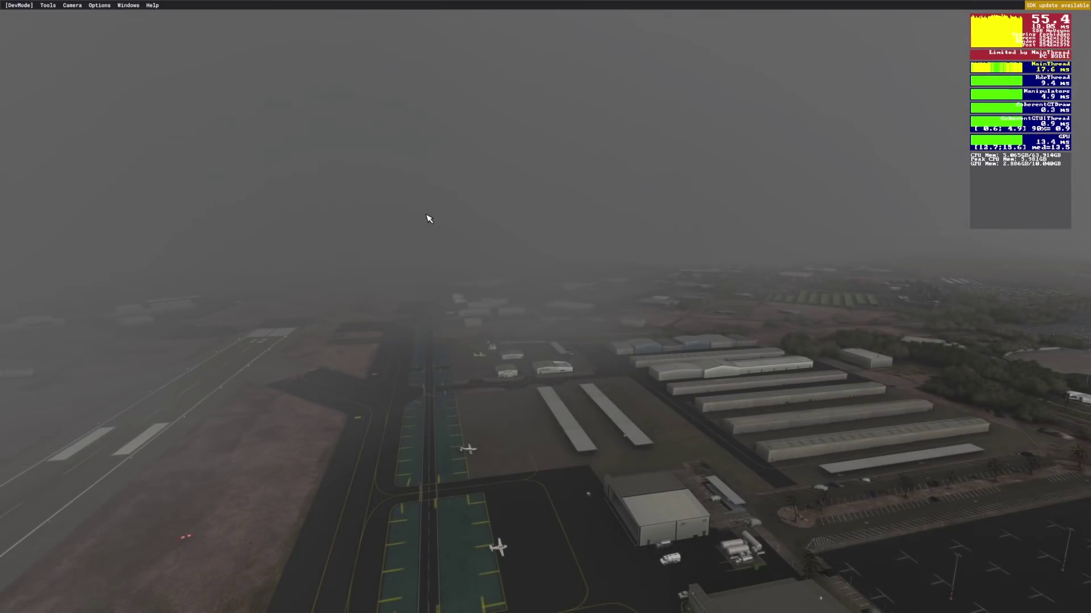
# - Change the weather preset to Overcast, then check the FinalLight_v1.3 effect status in the ReShade overlay
pyautogui.moveTo(644, 10)
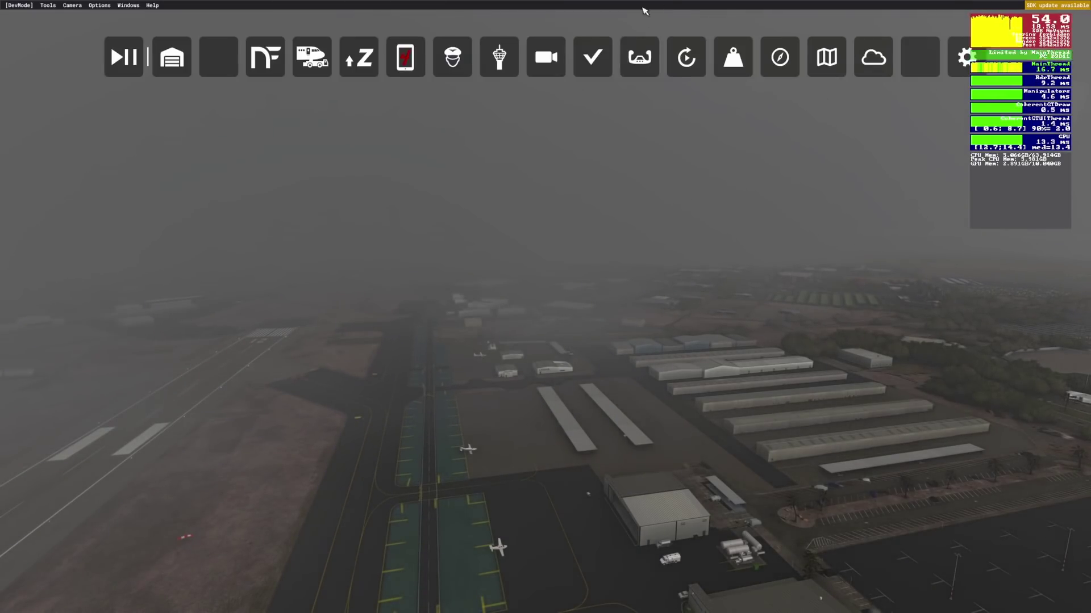
pyautogui.click(873, 55)
pyautogui.click(253, 217)
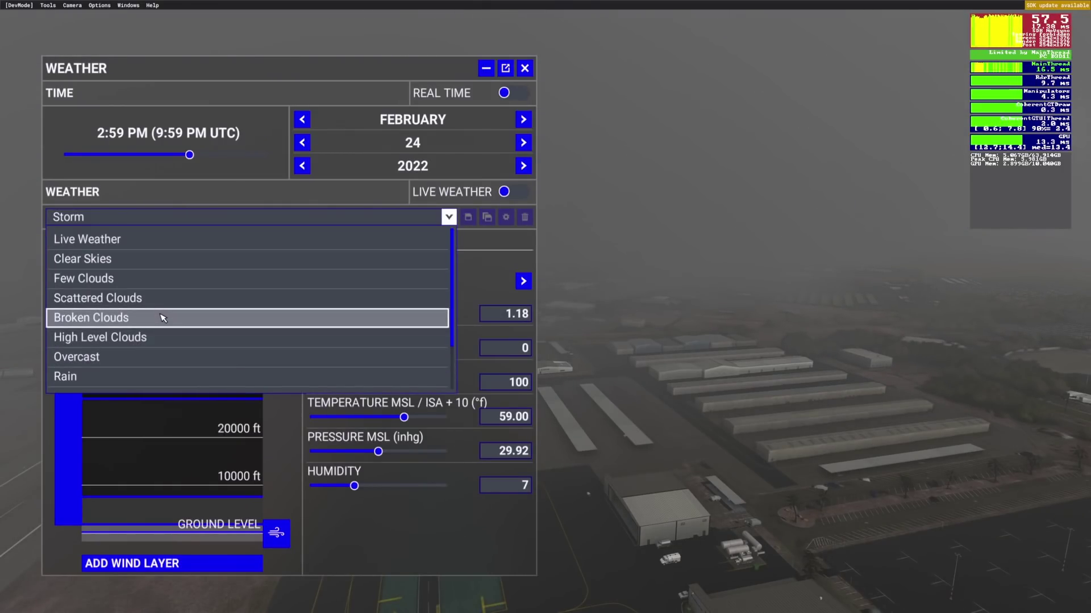
pyautogui.click(148, 357)
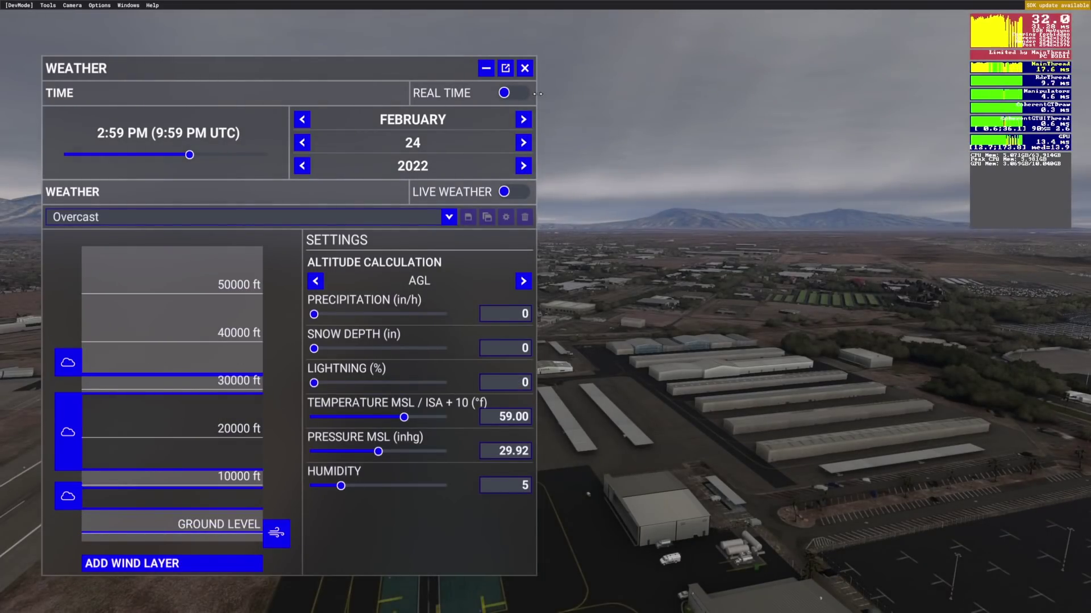
pyautogui.click(525, 68)
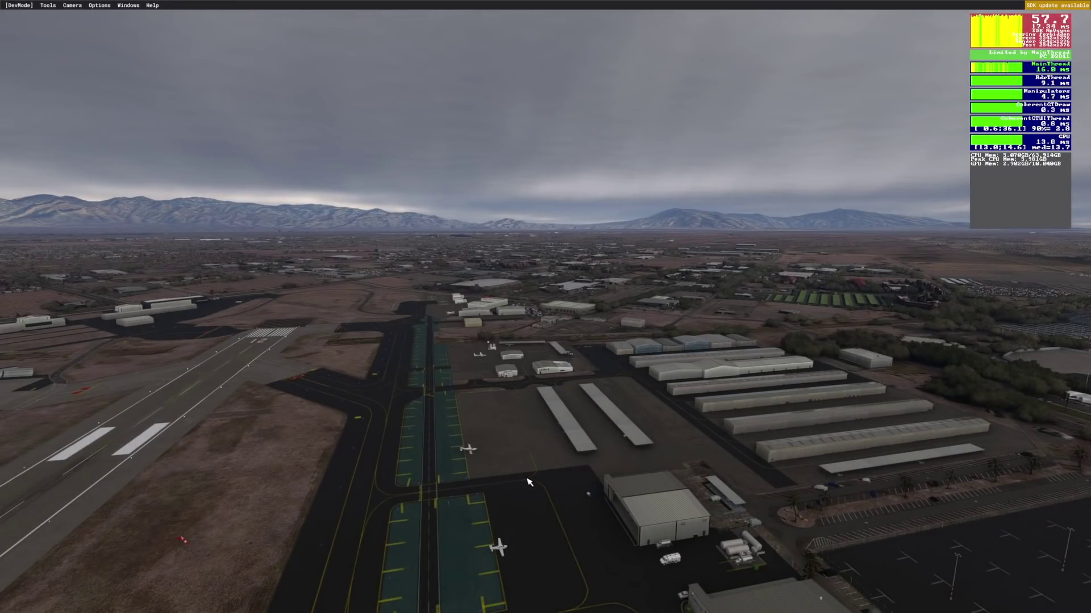
pyautogui.press('Home')
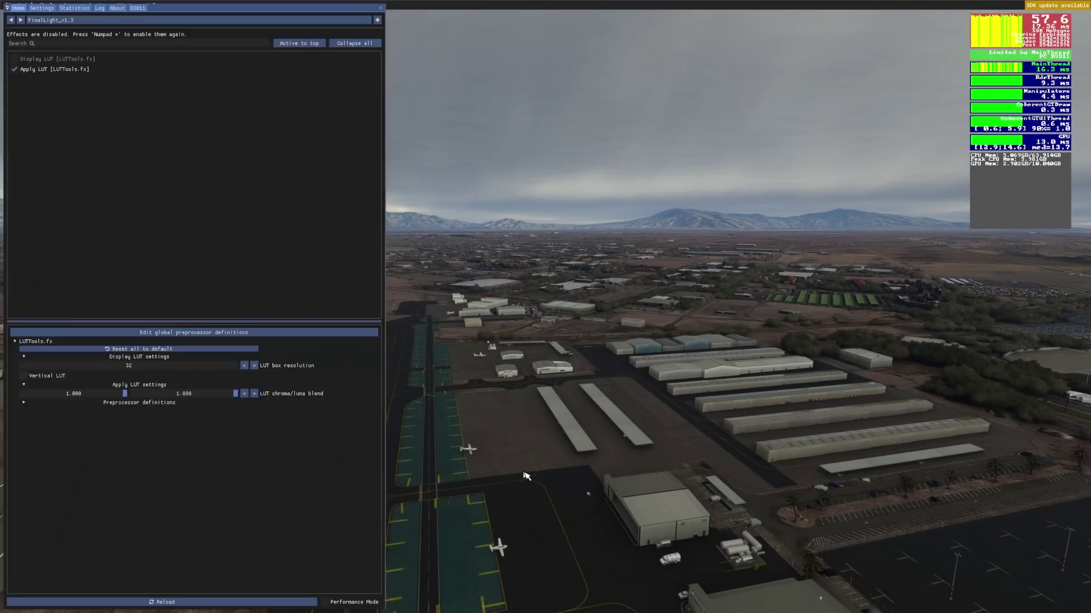
pyautogui.press('Home')
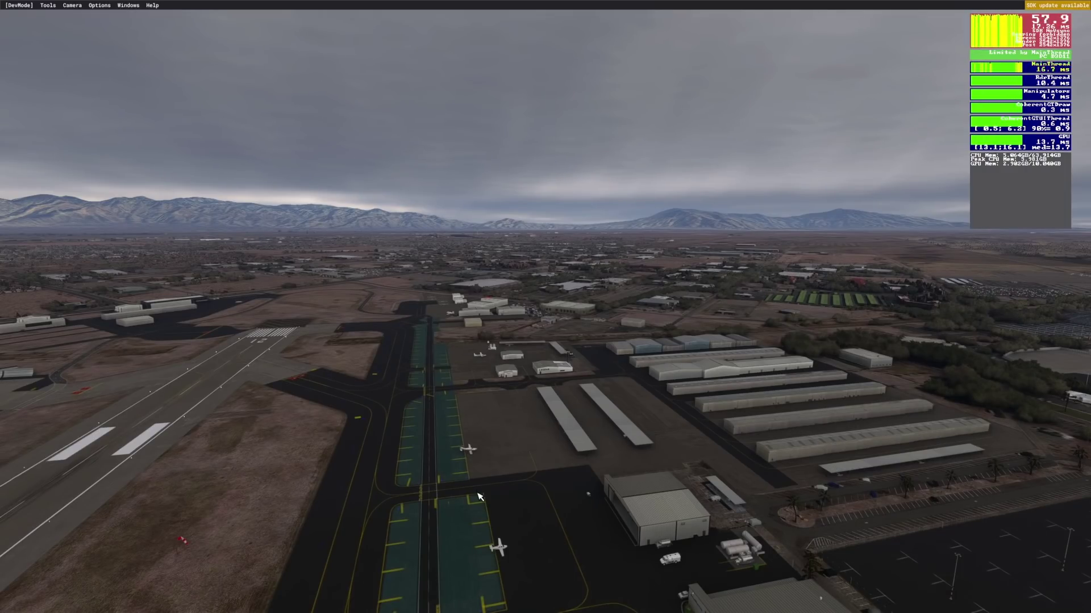
# - Change the weather preset to Snow and briefly bring up the ReShade overlay over the snowy airport view
pyautogui.moveTo(463, 18)
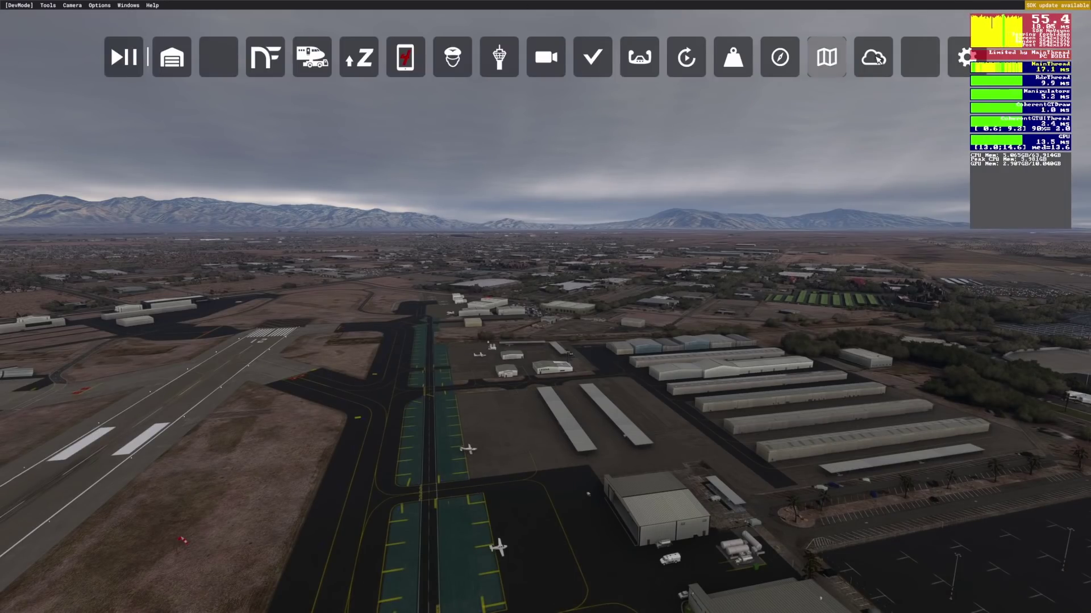
pyautogui.click(873, 57)
pyautogui.click(251, 220)
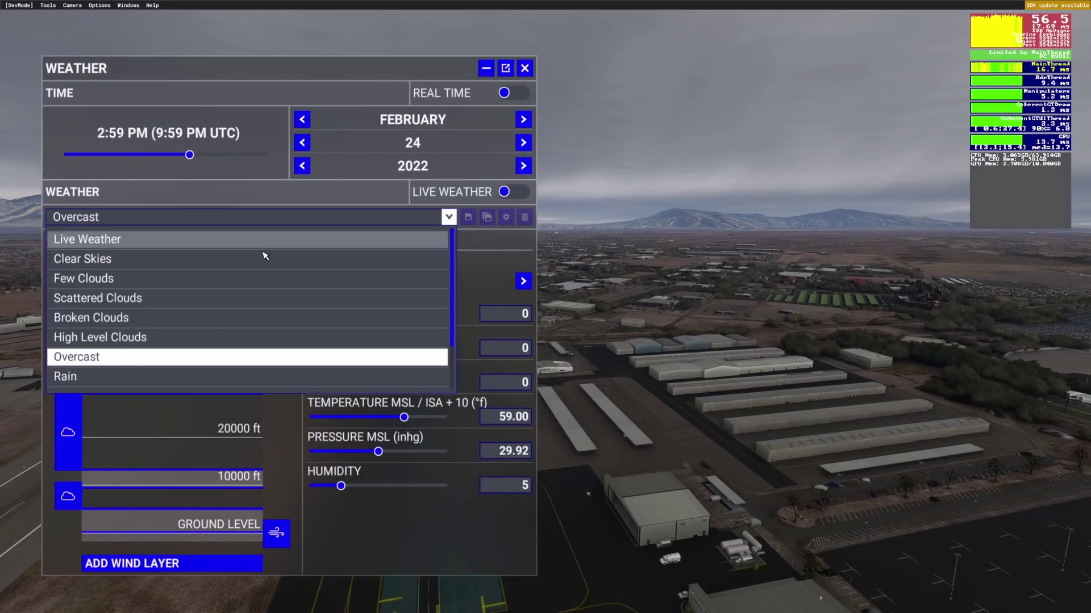
pyautogui.scroll(-1, 146, 347)
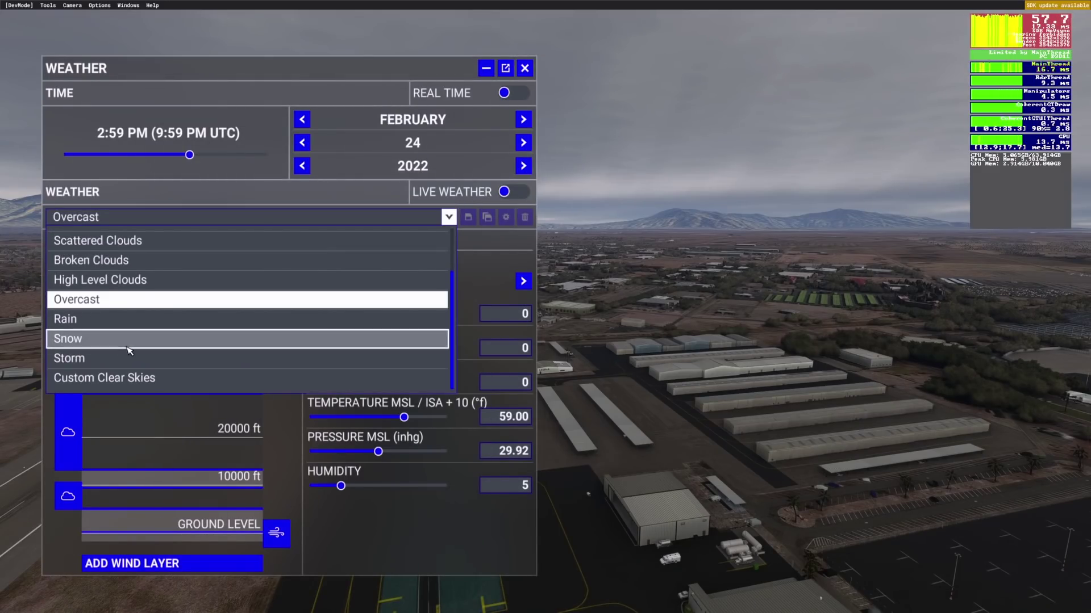
pyautogui.click(133, 348)
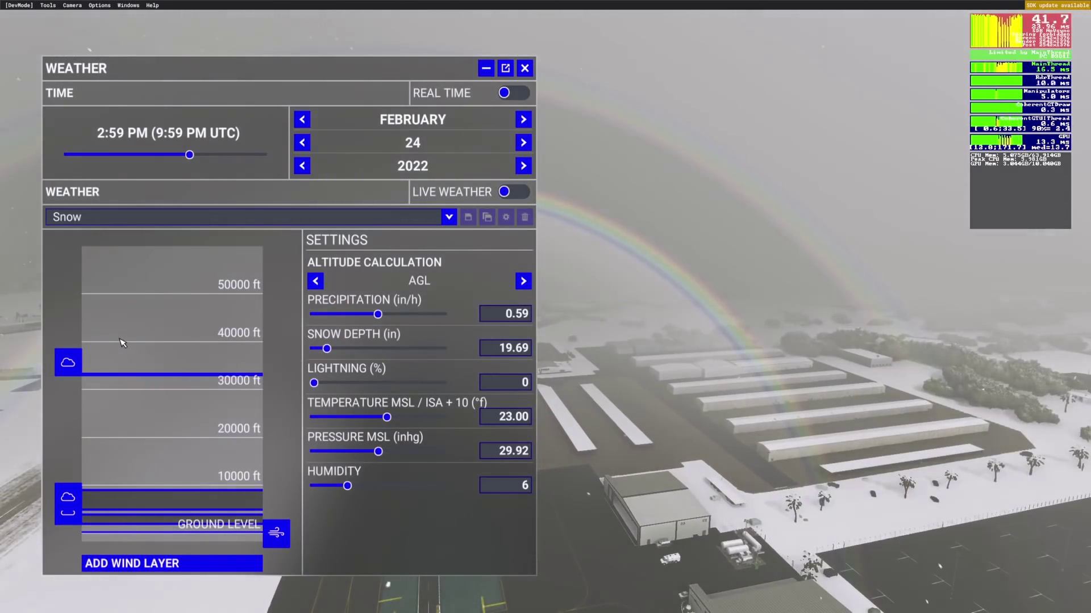
pyautogui.click(525, 68)
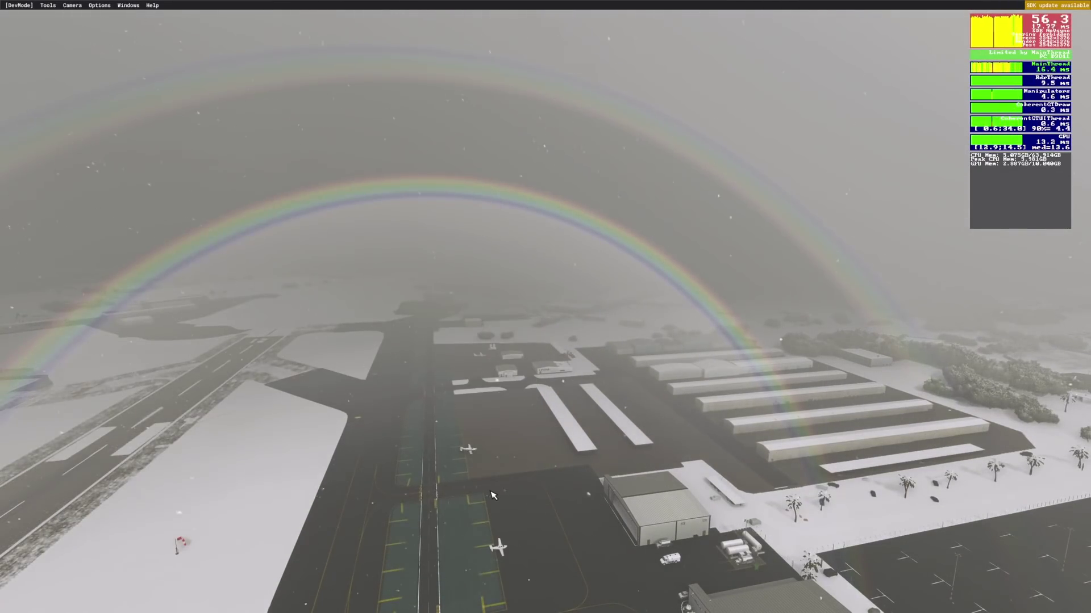
pyautogui.press('Home')
pyautogui.press('Home')
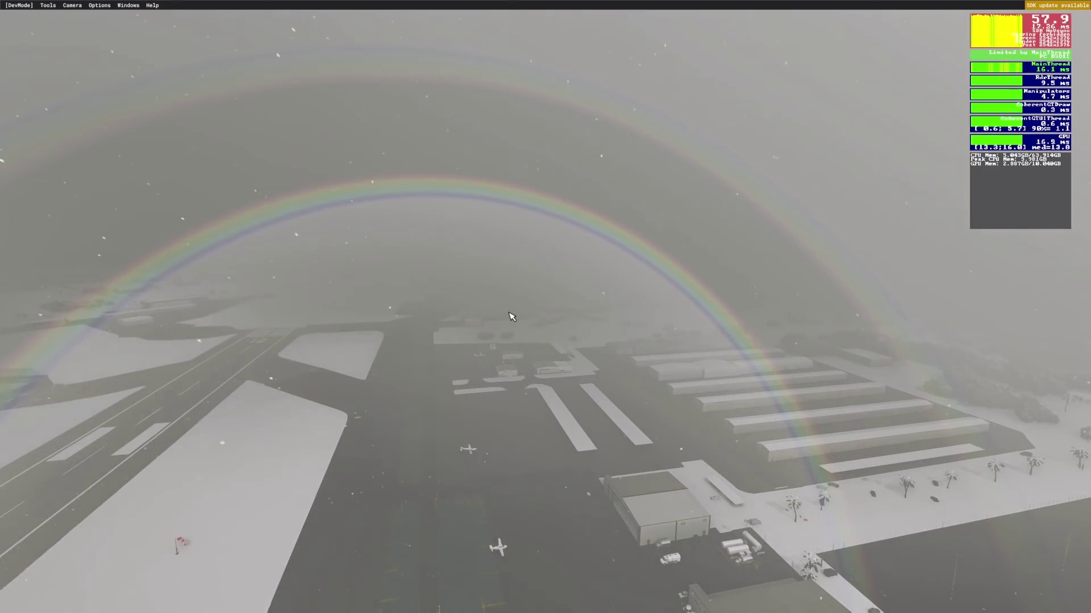
# - Turn the aerial camera around to examine the snow-covered runways and taxiways with the frame rate counter showing
pyautogui.press('f')
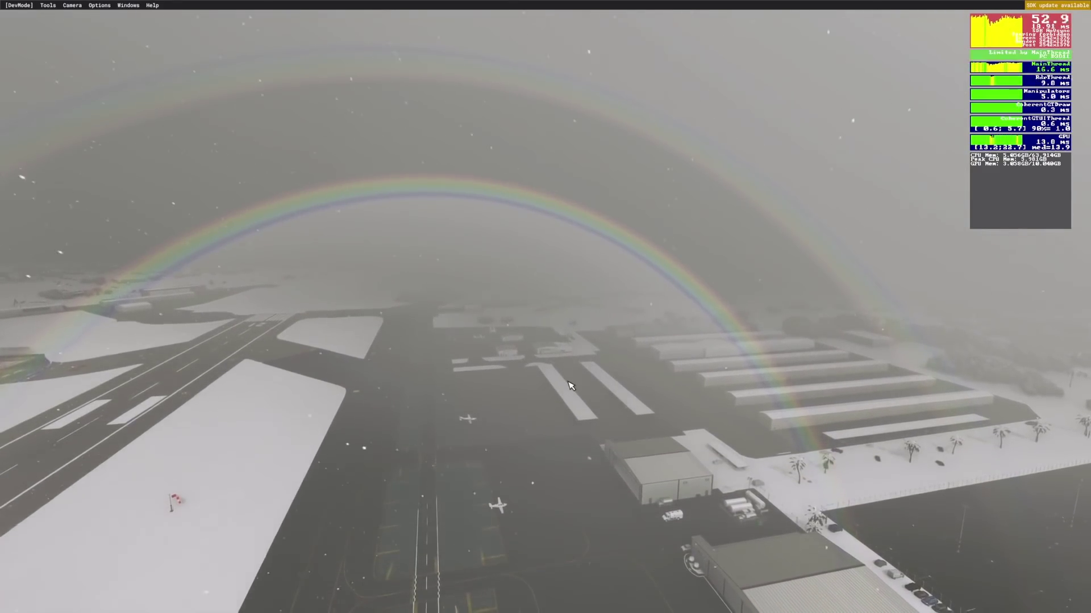
pyautogui.press('KP_6')
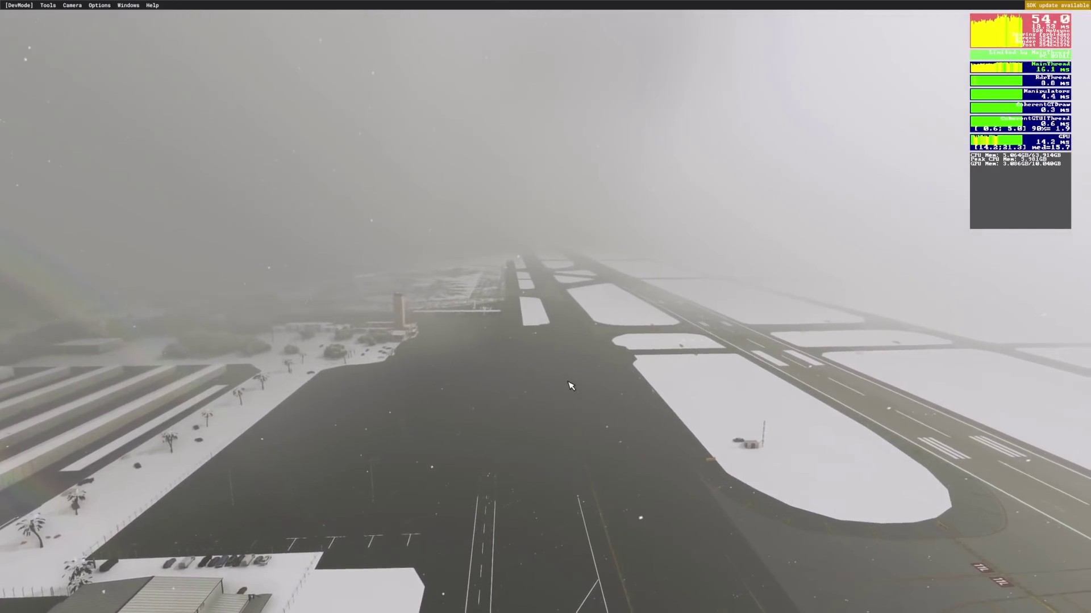
pyautogui.press('KP_8')
pyautogui.press('KP_6')
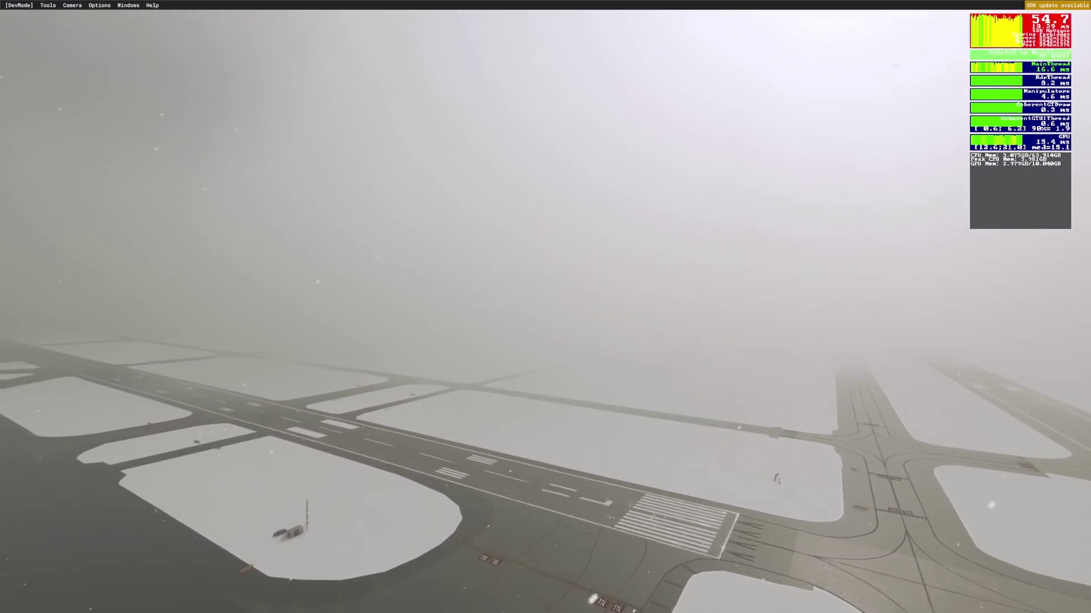